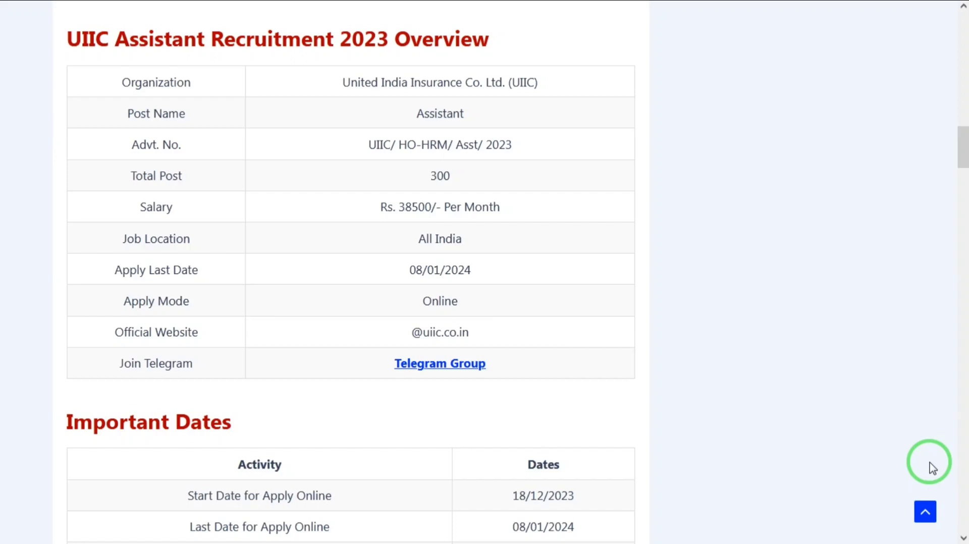
- Scroll the UIIC Assistant article past dates, age limit and fees to eligibility and vacancy details
{"action": "scroll", "coordinate": [933, 468], "scroll_direction": "down", "scroll_amount": 1}
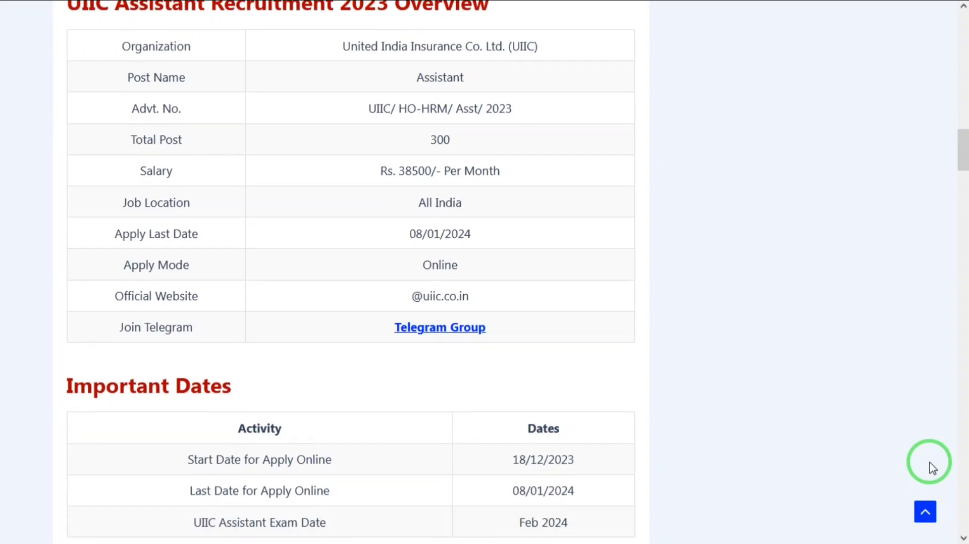
{"action": "scroll", "coordinate": [933, 468], "scroll_direction": "down", "scroll_amount": 2}
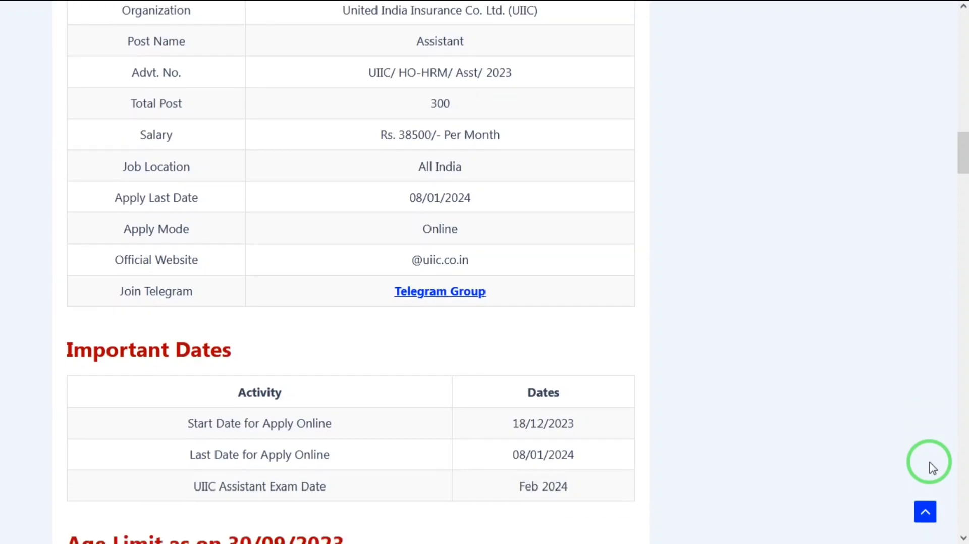
{"action": "scroll", "coordinate": [932, 469], "scroll_direction": "down", "scroll_amount": 1}
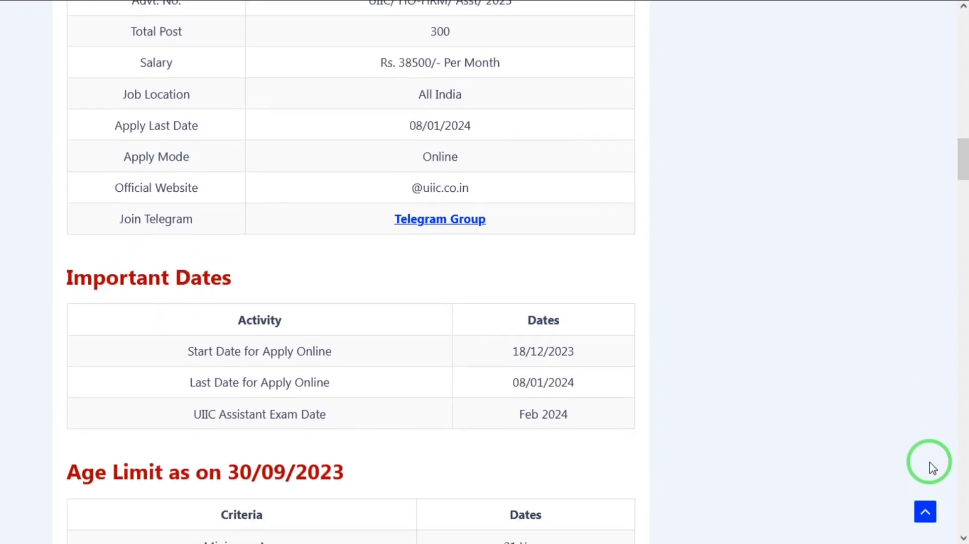
{"action": "scroll", "coordinate": [933, 468], "scroll_direction": "down", "scroll_amount": 4}
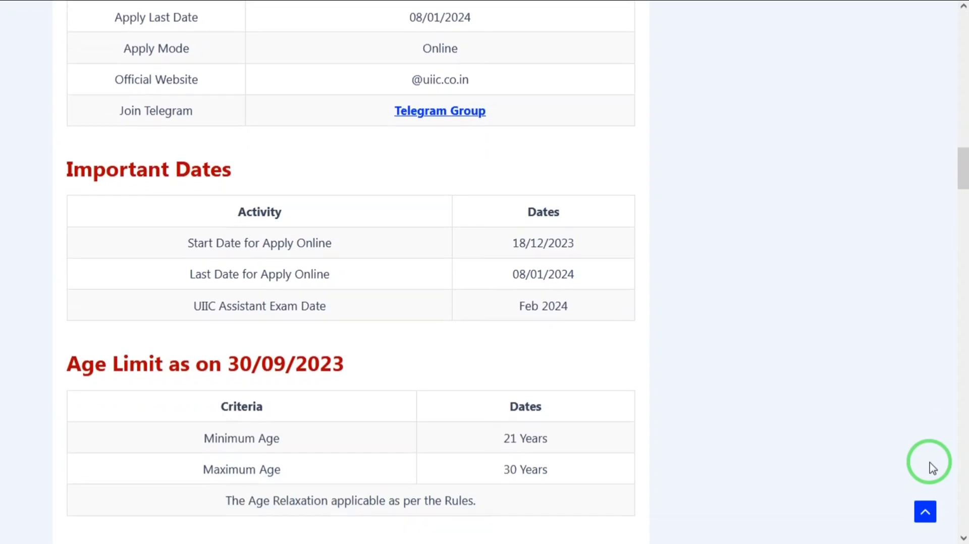
{"action": "scroll", "coordinate": [932, 468], "scroll_direction": "down", "scroll_amount": 3}
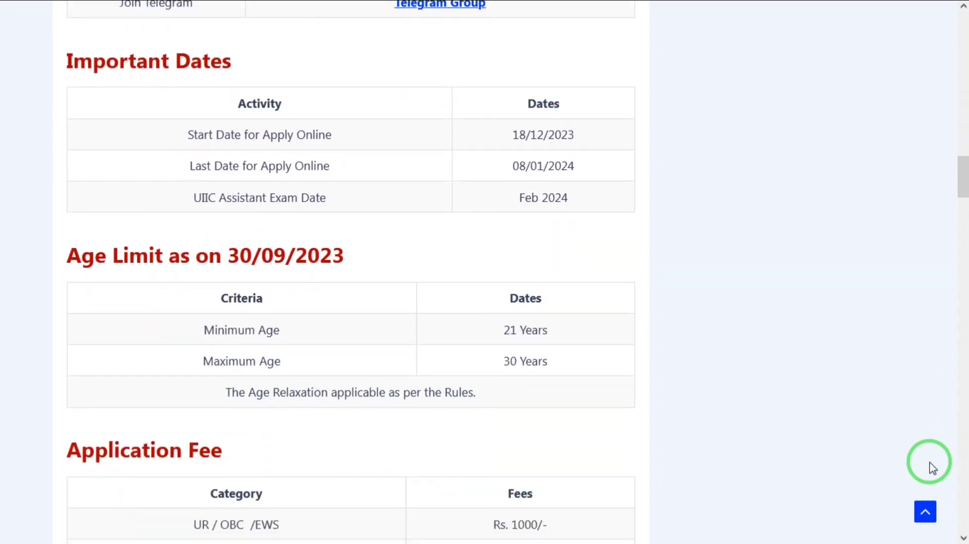
{"action": "scroll", "coordinate": [932, 468], "scroll_direction": "down", "scroll_amount": 1}
{"action": "scroll", "coordinate": [932, 468], "scroll_direction": "down", "scroll_amount": 4}
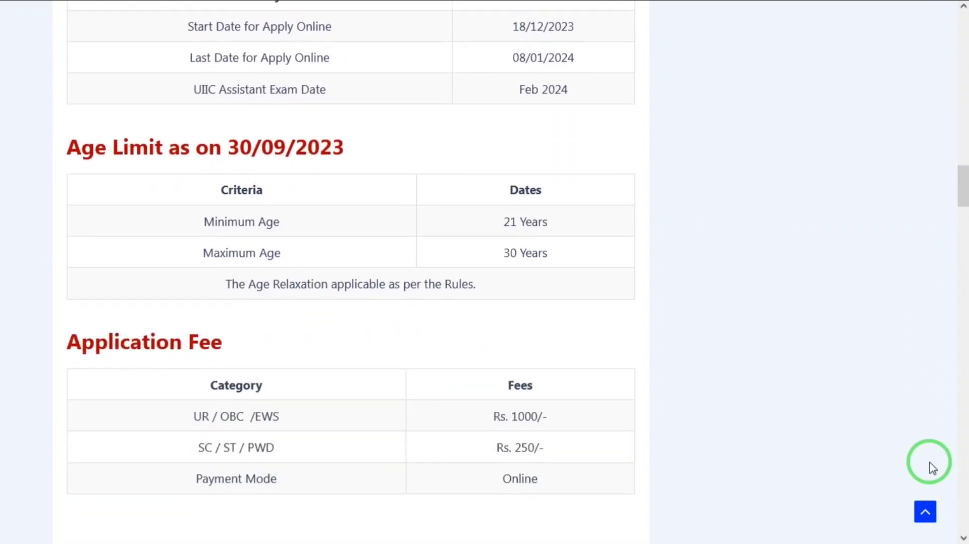
{"action": "scroll", "coordinate": [932, 468], "scroll_direction": "down", "scroll_amount": 3}
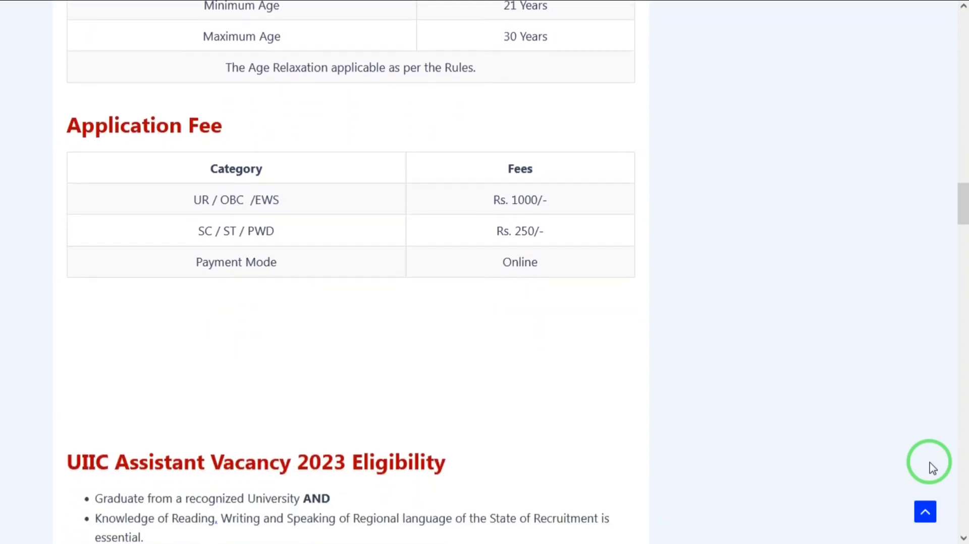
{"action": "scroll", "coordinate": [932, 468], "scroll_direction": "down", "scroll_amount": 1}
{"action": "scroll", "coordinate": [932, 468], "scroll_direction": "down", "scroll_amount": 1}
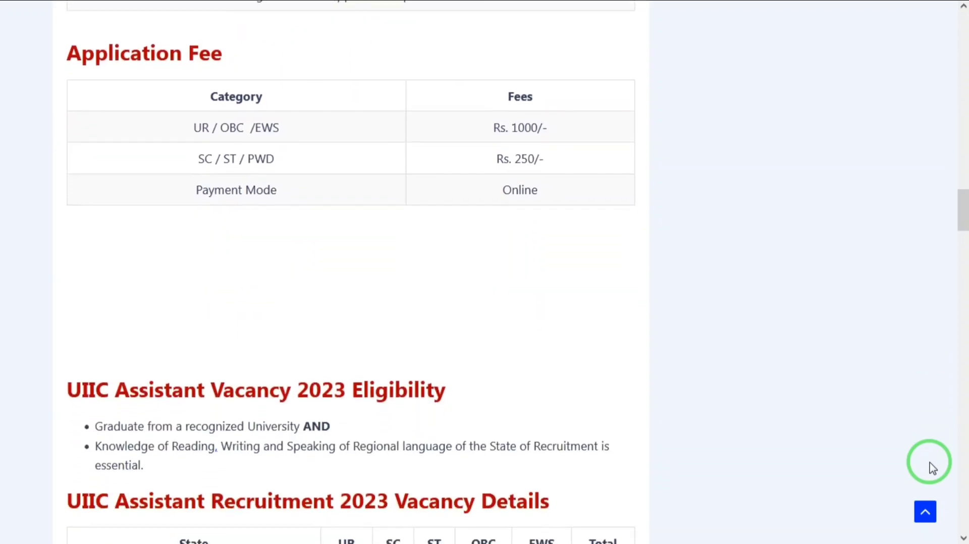
{"action": "scroll", "coordinate": [932, 468], "scroll_direction": "down", "scroll_amount": 1}
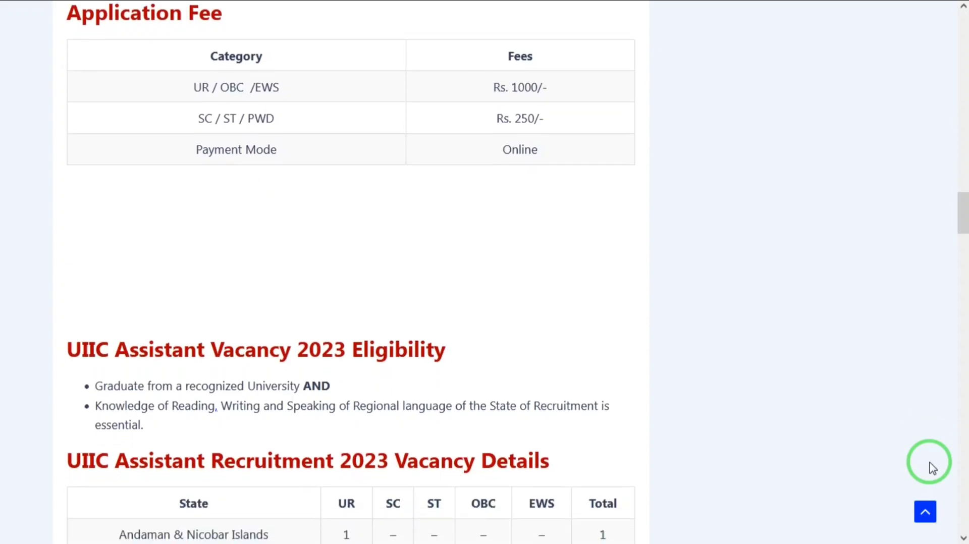
{"action": "scroll", "coordinate": [932, 468], "scroll_direction": "down", "scroll_amount": 1}
{"action": "scroll", "coordinate": [933, 468], "scroll_direction": "down", "scroll_amount": 1}
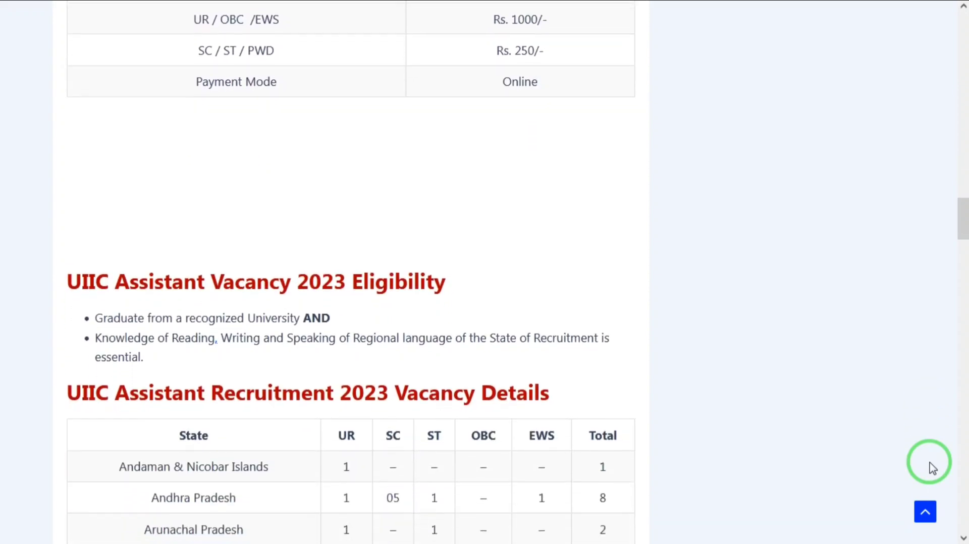
{"action": "scroll", "coordinate": [932, 468], "scroll_direction": "down", "scroll_amount": 1}
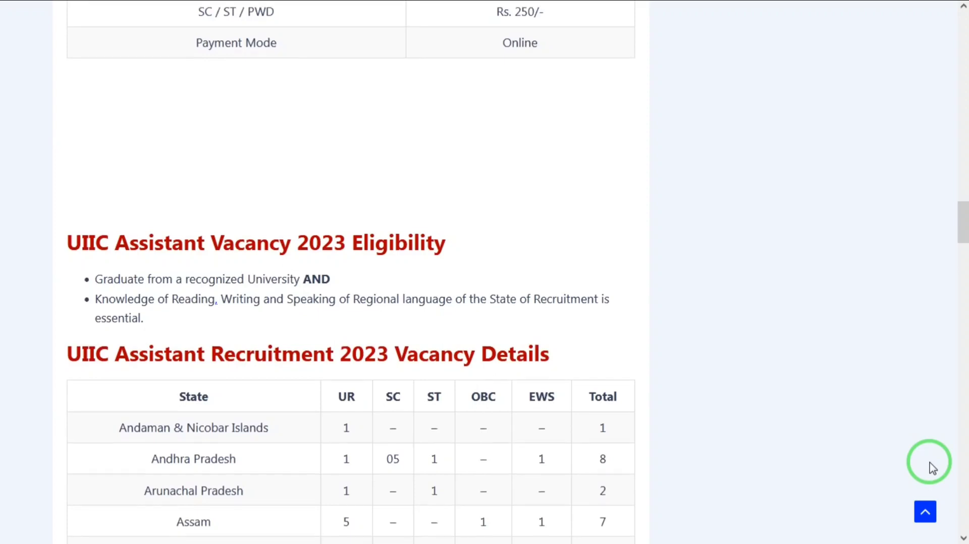
{"action": "scroll", "coordinate": [932, 468], "scroll_direction": "down", "scroll_amount": 2}
- Read through the selection process section, then switch to the Recruitment of Assistant portal
{"action": "scroll", "coordinate": [933, 469], "scroll_direction": "down", "scroll_amount": 1}
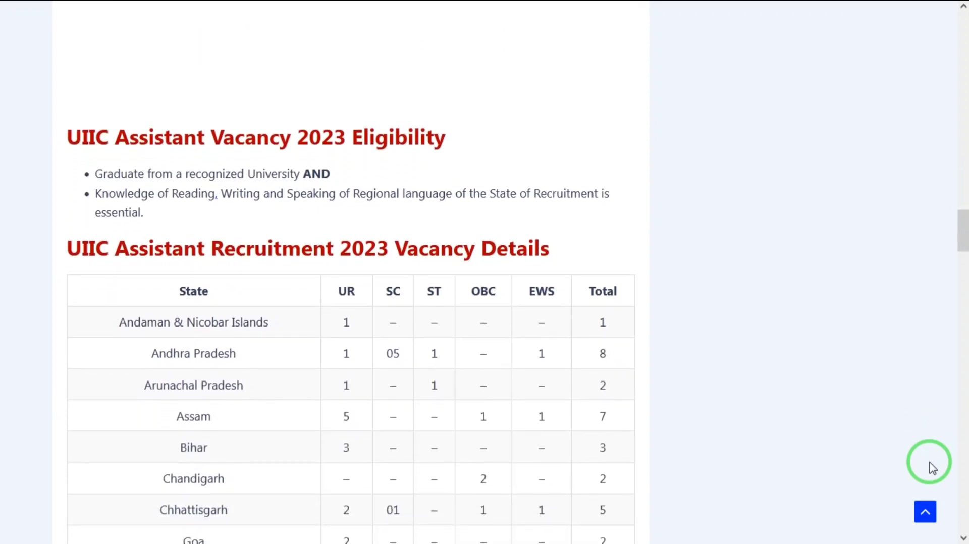
{"action": "scroll", "coordinate": [932, 469], "scroll_direction": "down", "scroll_amount": 1}
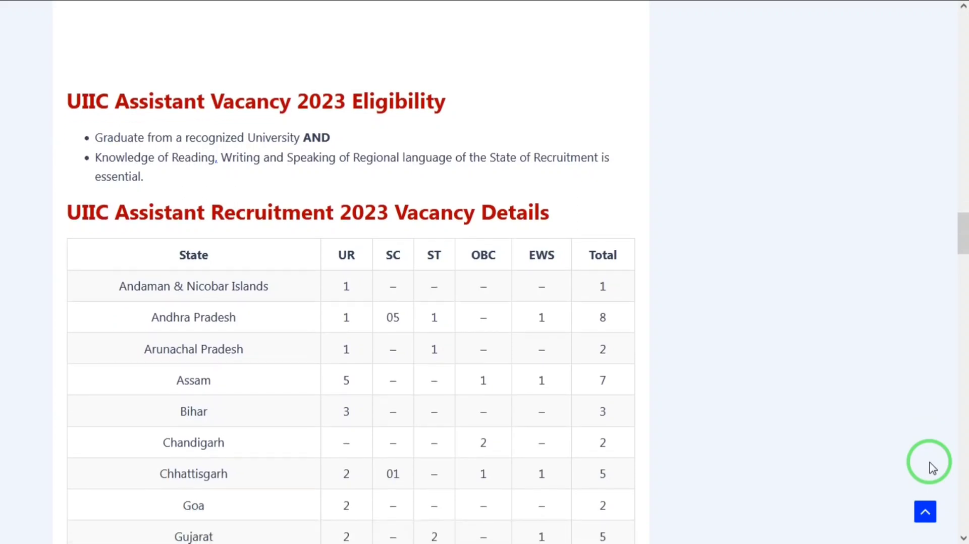
{"action": "scroll", "coordinate": [932, 468], "scroll_direction": "up", "scroll_amount": 1}
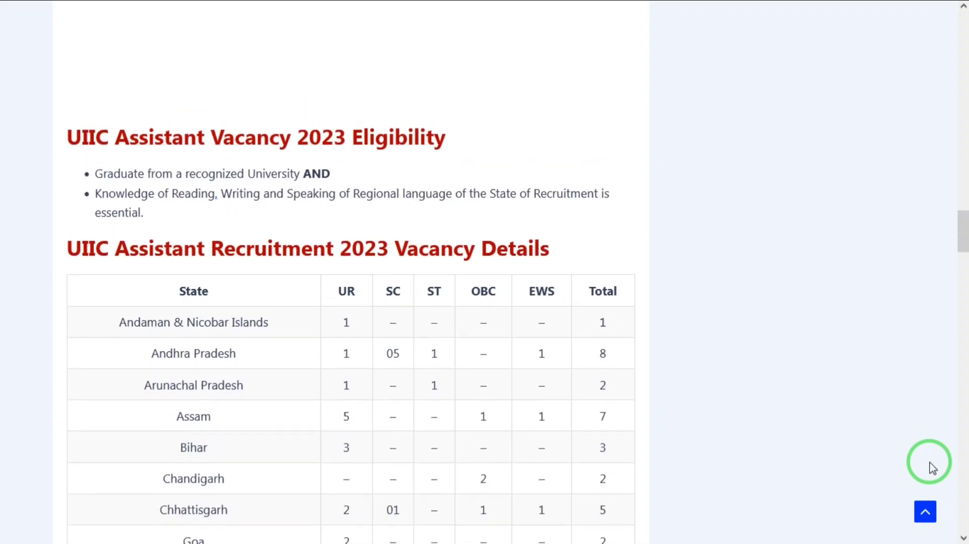
{"action": "scroll", "coordinate": [932, 468], "scroll_direction": "down", "scroll_amount": 3}
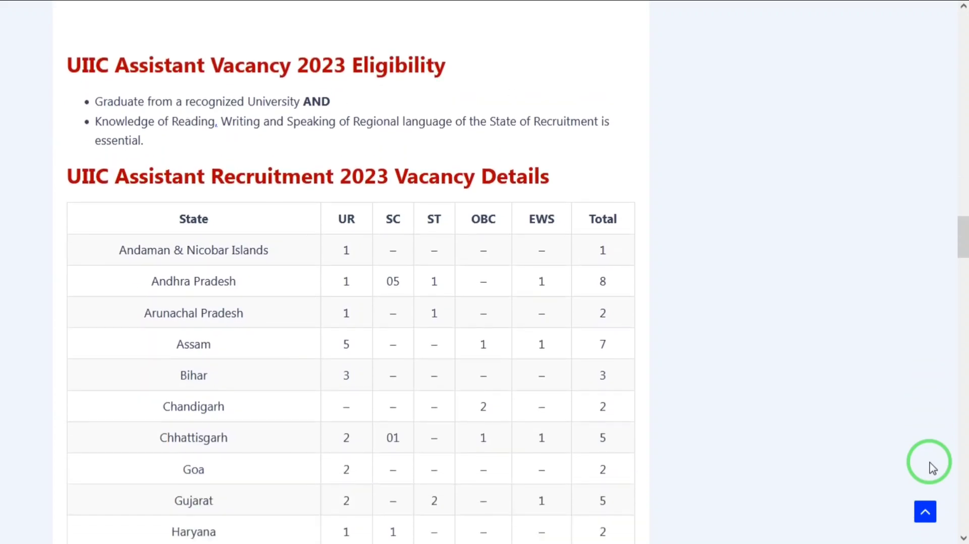
{"action": "scroll", "coordinate": [932, 468], "scroll_direction": "down", "scroll_amount": 5}
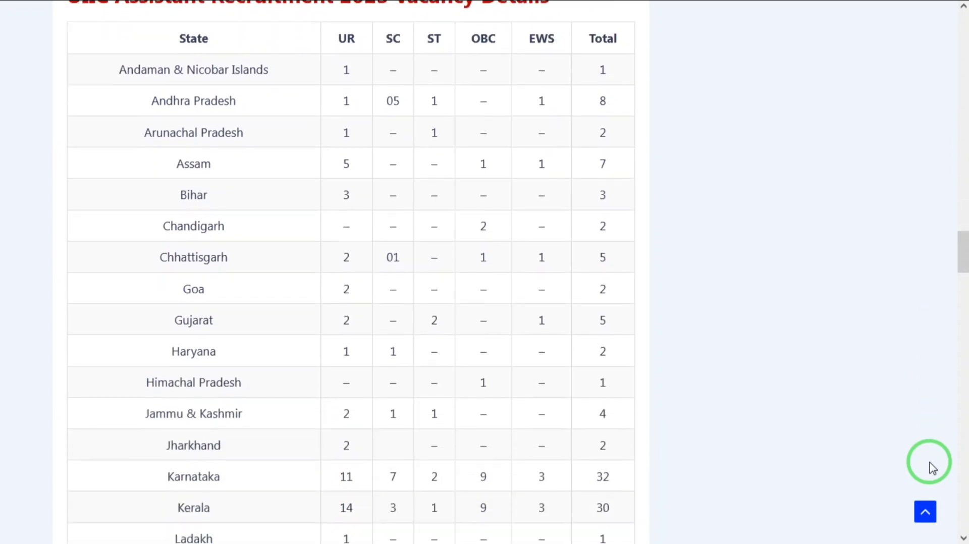
{"action": "scroll", "coordinate": [933, 468], "scroll_direction": "down", "scroll_amount": 5}
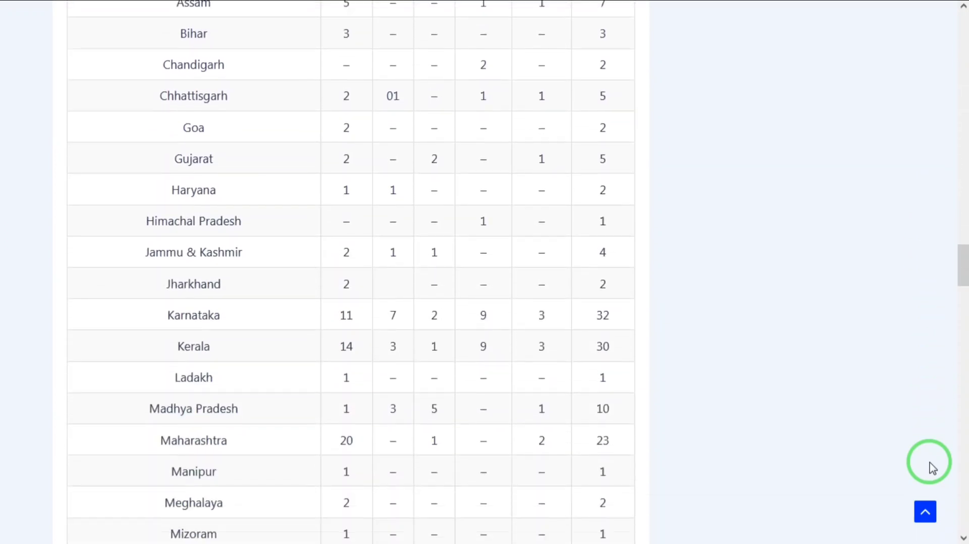
{"action": "scroll", "coordinate": [932, 469], "scroll_direction": "down", "scroll_amount": 7}
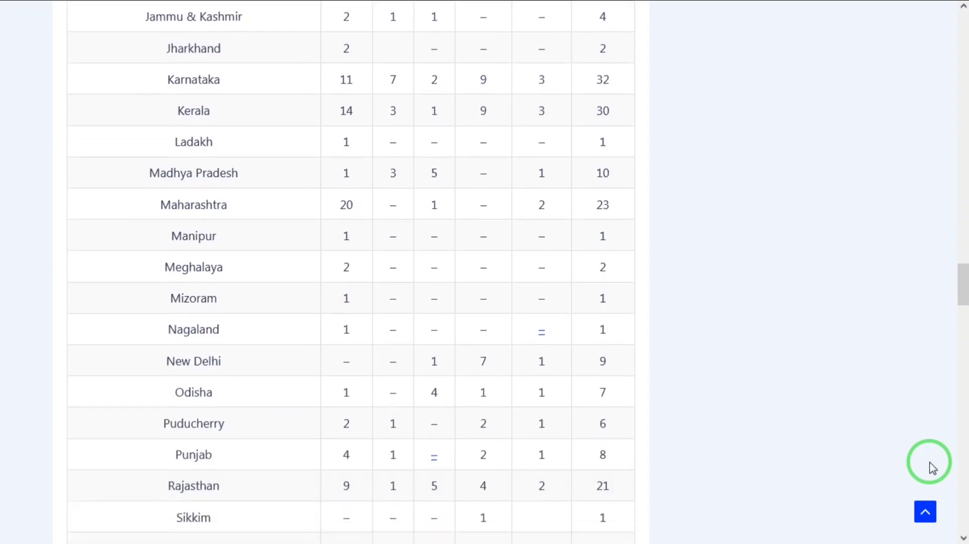
{"action": "scroll", "coordinate": [932, 468], "scroll_direction": "down", "scroll_amount": 8}
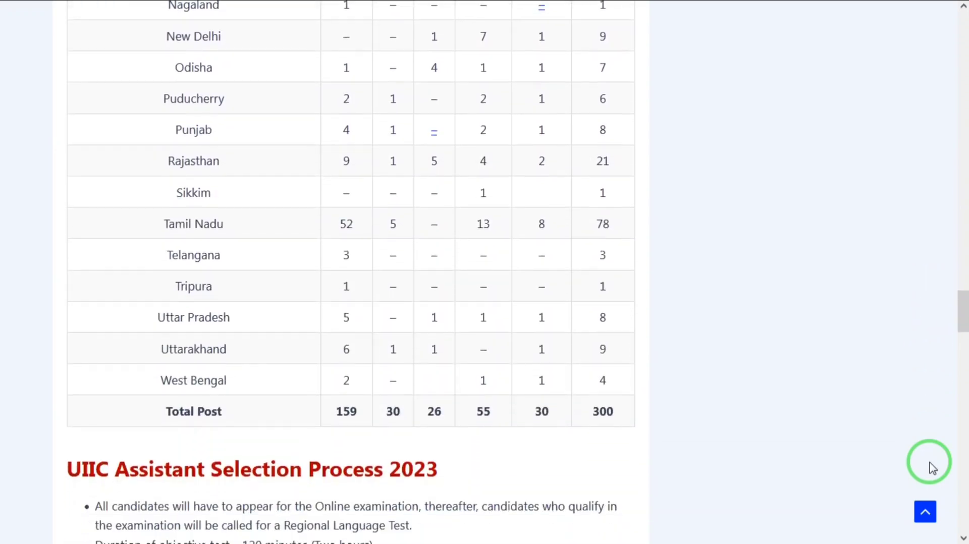
{"action": "scroll", "coordinate": [932, 468], "scroll_direction": "down", "scroll_amount": 4}
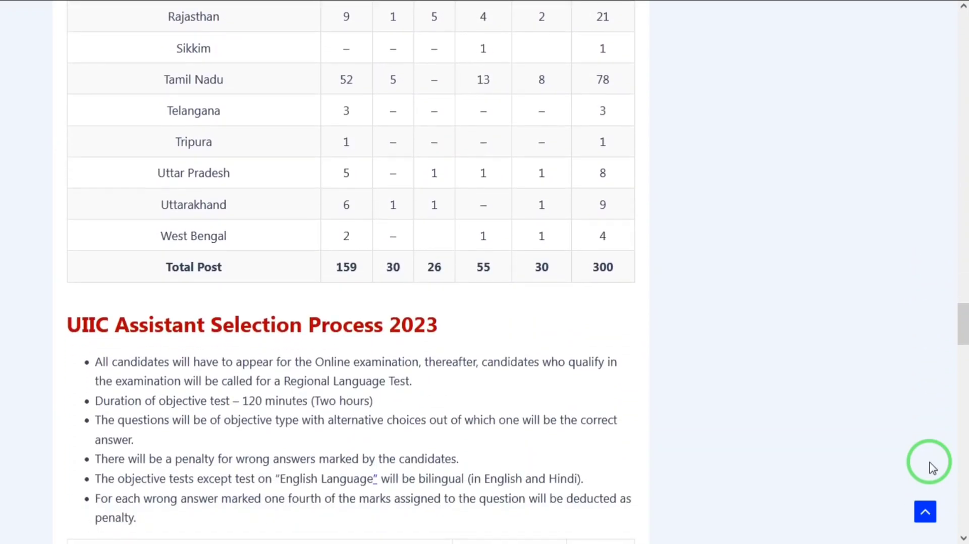
{"action": "scroll", "coordinate": [933, 468], "scroll_direction": "down", "scroll_amount": 1}
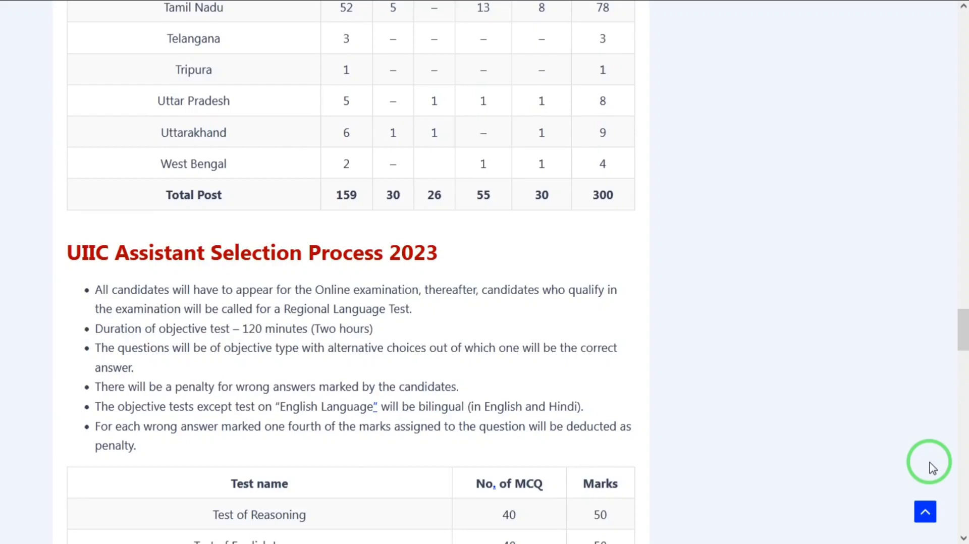
{"action": "scroll", "coordinate": [932, 468], "scroll_direction": "down", "scroll_amount": 3}
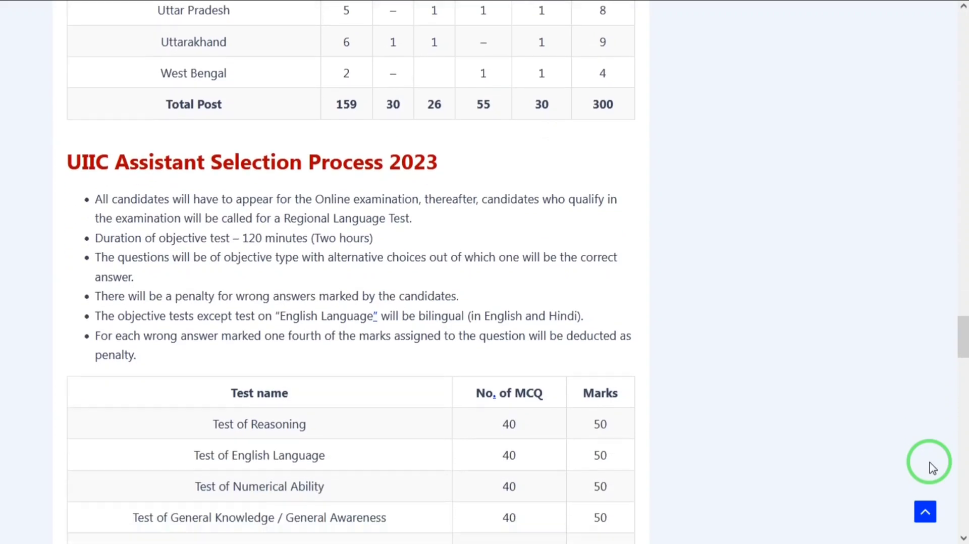
{"action": "scroll", "coordinate": [933, 468], "scroll_direction": "down", "scroll_amount": 1}
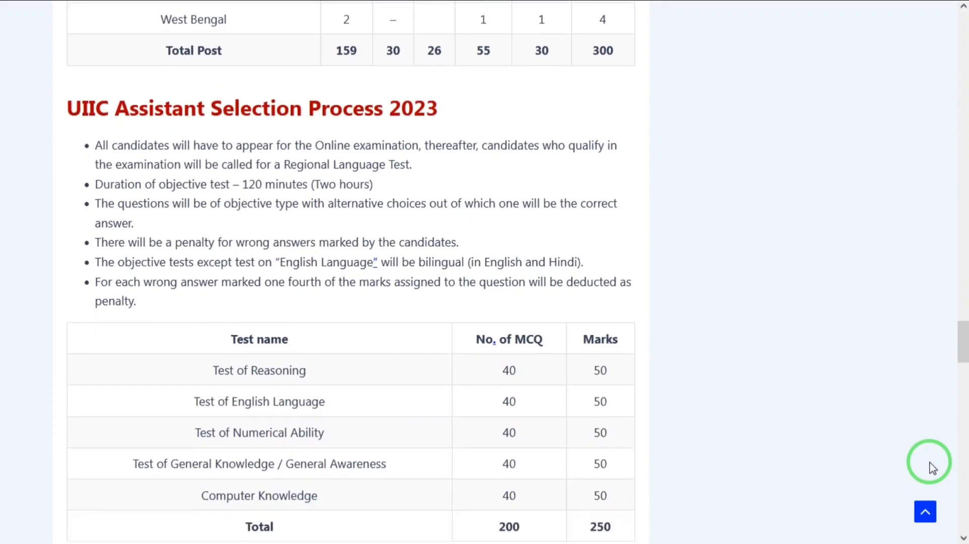
{"action": "scroll", "coordinate": [932, 468], "scroll_direction": "down", "scroll_amount": 1}
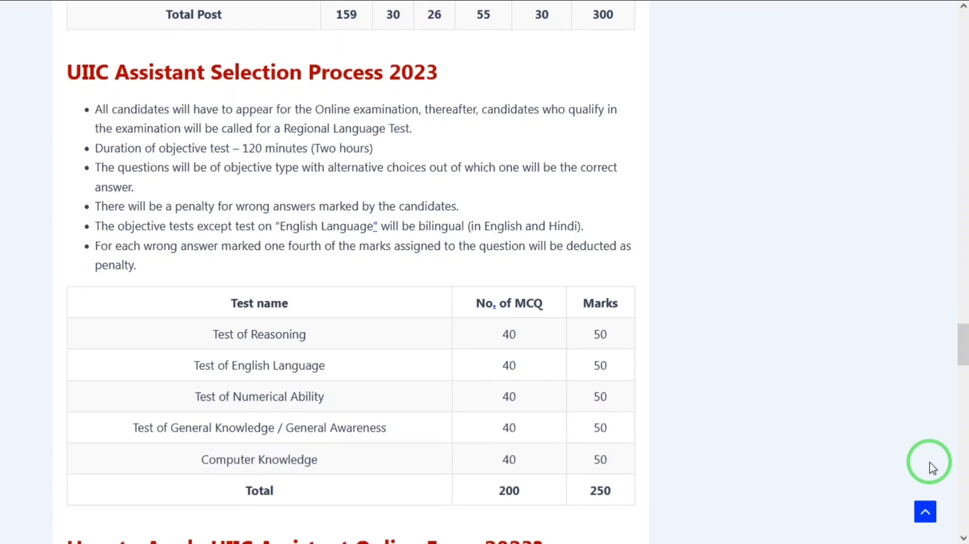
{"action": "scroll", "coordinate": [932, 468], "scroll_direction": "down", "scroll_amount": 1}
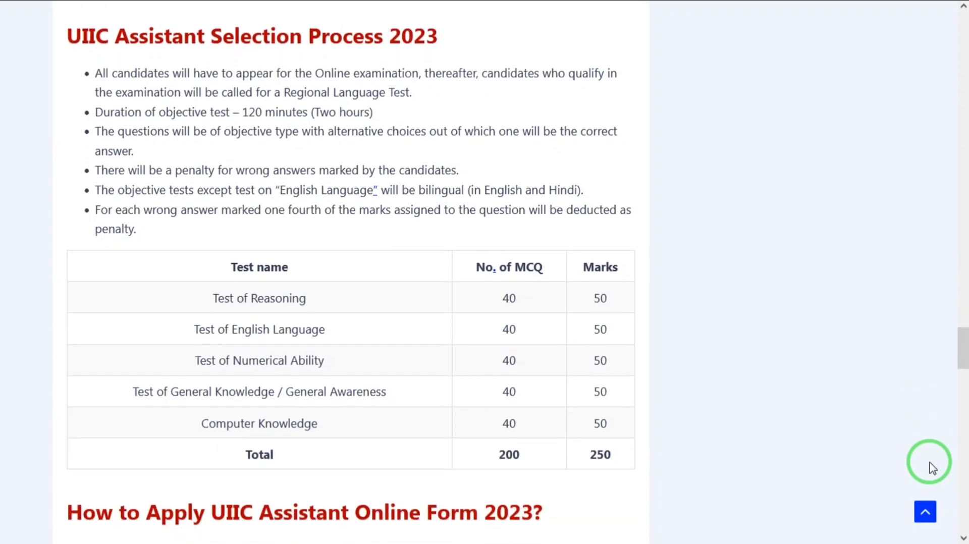
{"action": "scroll", "coordinate": [932, 469], "scroll_direction": "down", "scroll_amount": 1}
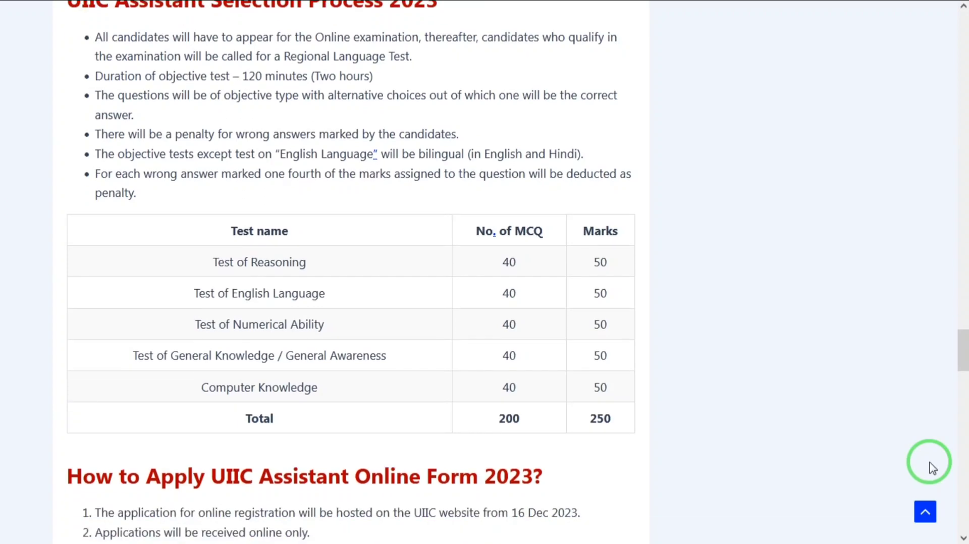
{"action": "scroll", "coordinate": [933, 468], "scroll_direction": "up", "scroll_amount": 1}
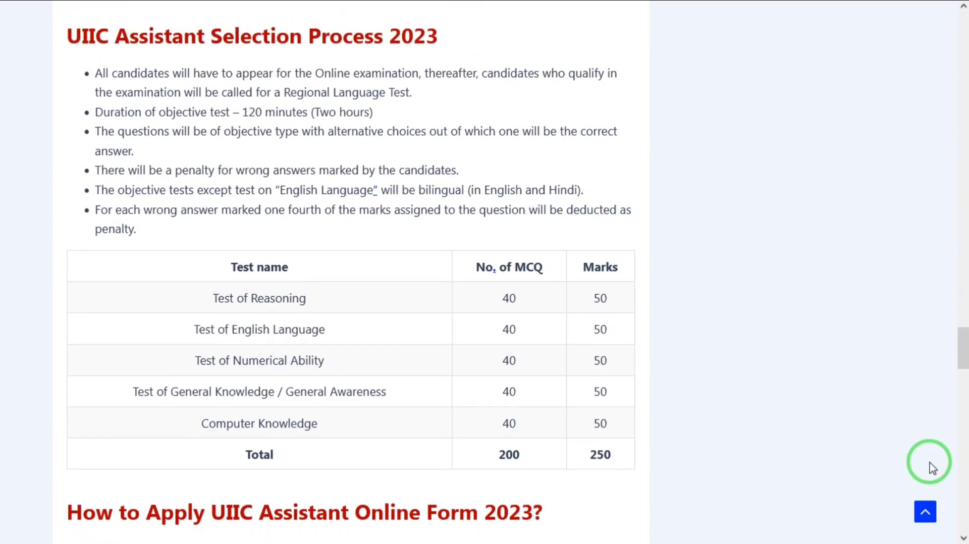
{"action": "scroll", "coordinate": [932, 469], "scroll_direction": "down", "scroll_amount": 1}
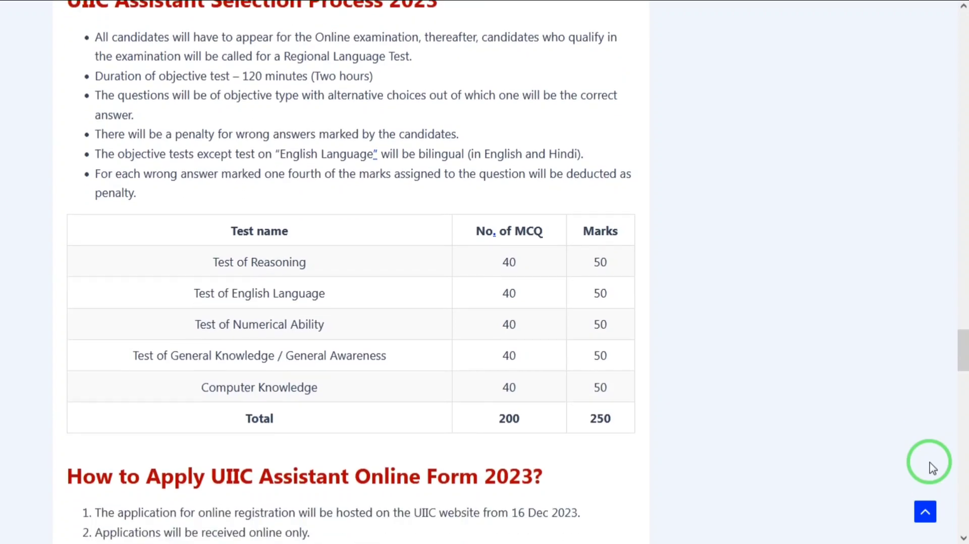
{"action": "scroll", "coordinate": [932, 469], "scroll_direction": "down", "scroll_amount": 1}
{"action": "scroll", "coordinate": [932, 468], "scroll_direction": "up", "scroll_amount": 1}
{"action": "scroll", "coordinate": [933, 469], "scroll_direction": "up", "scroll_amount": 1}
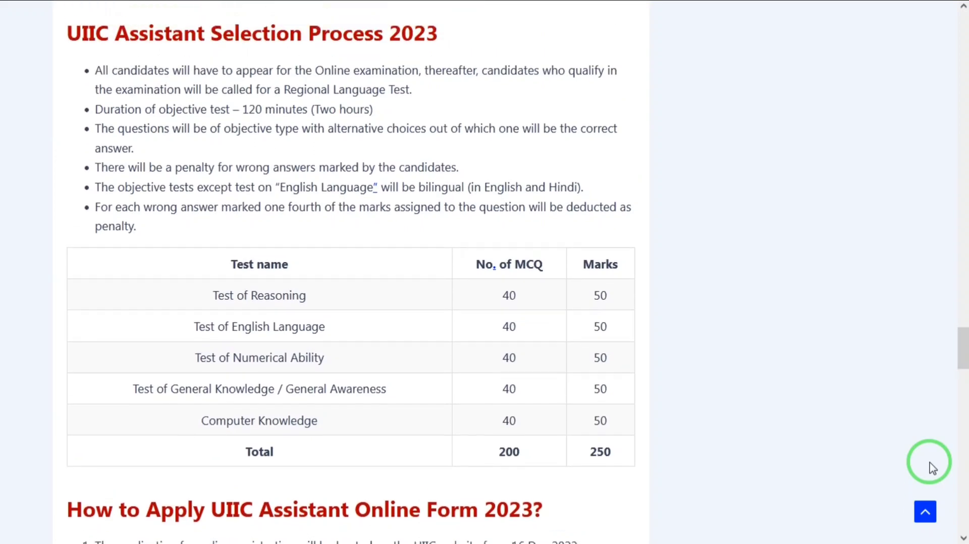
{"action": "scroll", "coordinate": [932, 468], "scroll_direction": "up", "scroll_amount": 1}
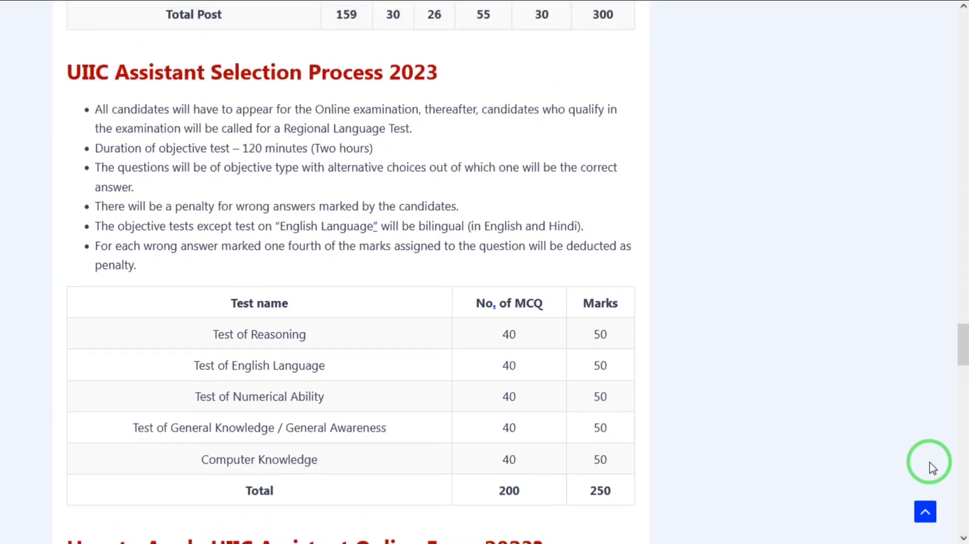
{"action": "left_click", "coordinate": [500, 2]}
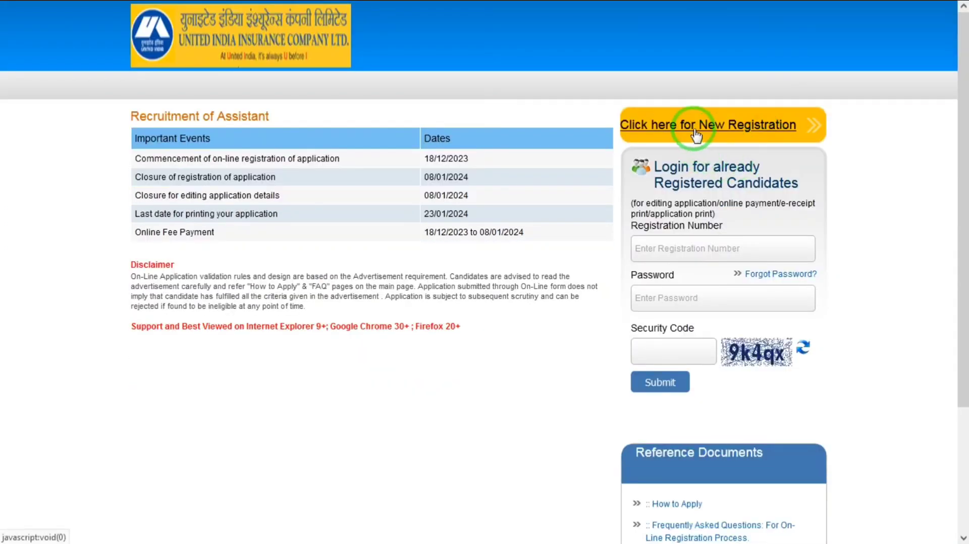
- Start a new candidate registration from the Recruitment of Assistant page
{"action": "left_click", "coordinate": [696, 133]}
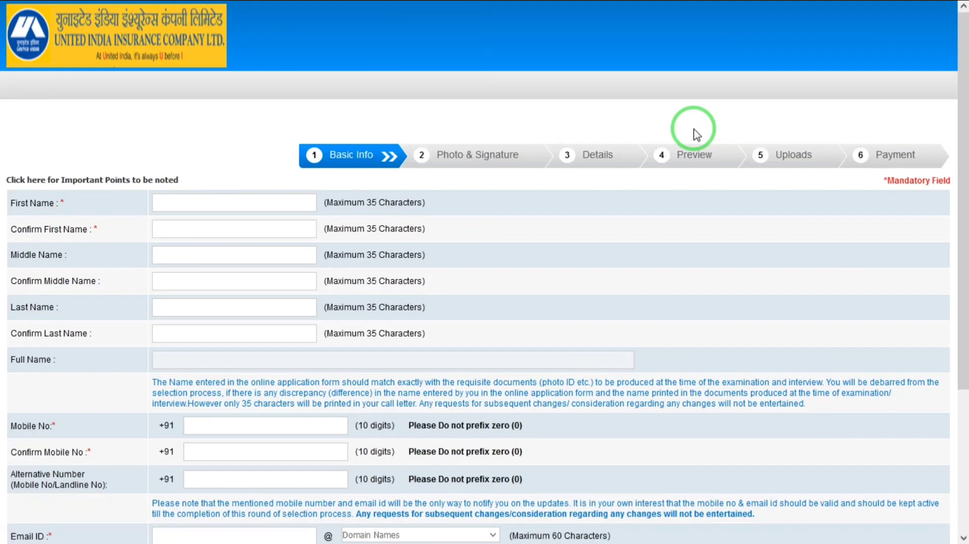
- Enter the candidate's first name and confirm it, correcting the misspelled confirmation
{"action": "left_click_drag", "start_coordinate": [963, 189], "coordinate": [966, 196]}
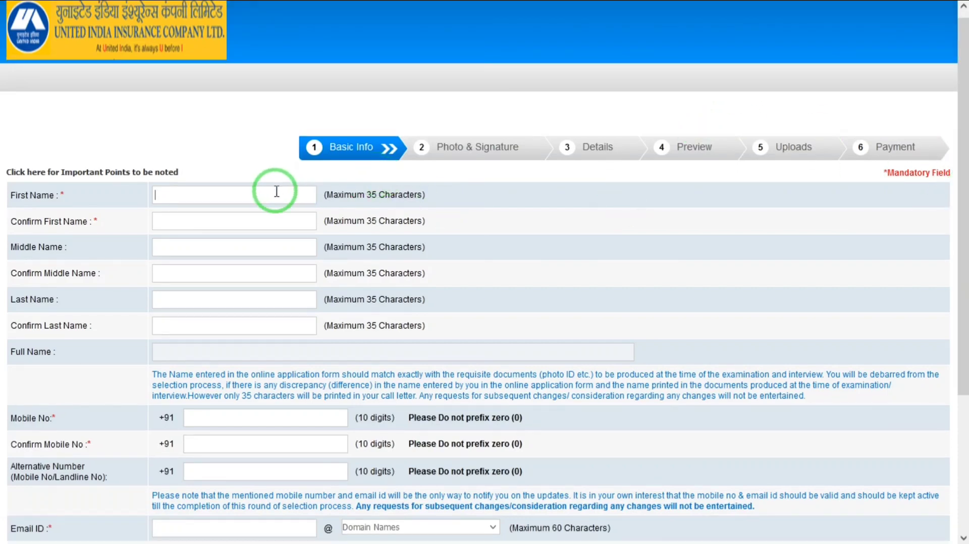
{"action": "key", "text": "Tab"}
{"action": "type", "text": "MAEE"}
{"action": "key", "text": "BackSpace"}
{"action": "key", "text": "BackSpace"}
{"action": "type", "text": "HAEE"}
{"action": "key", "text": "Tab"}
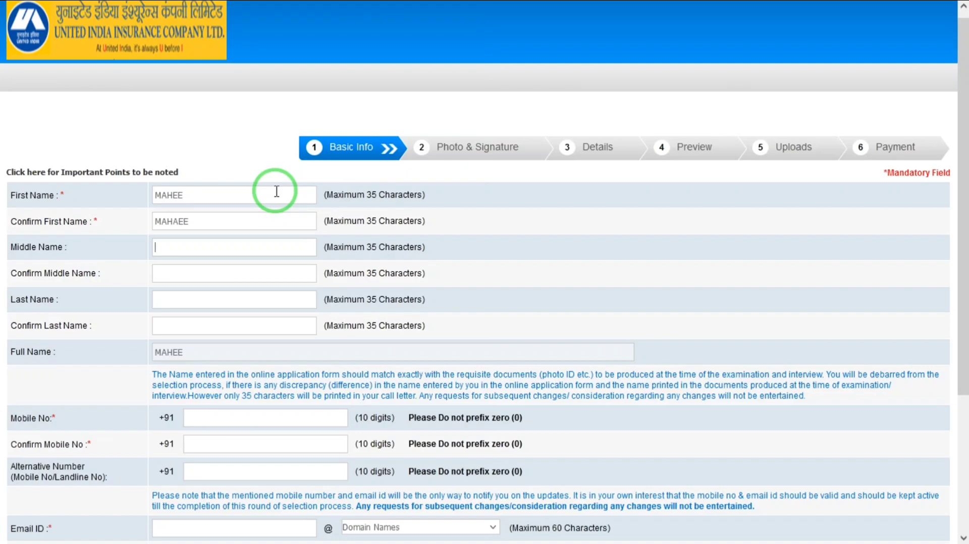
{"action": "double_click", "coordinate": [245, 218]}
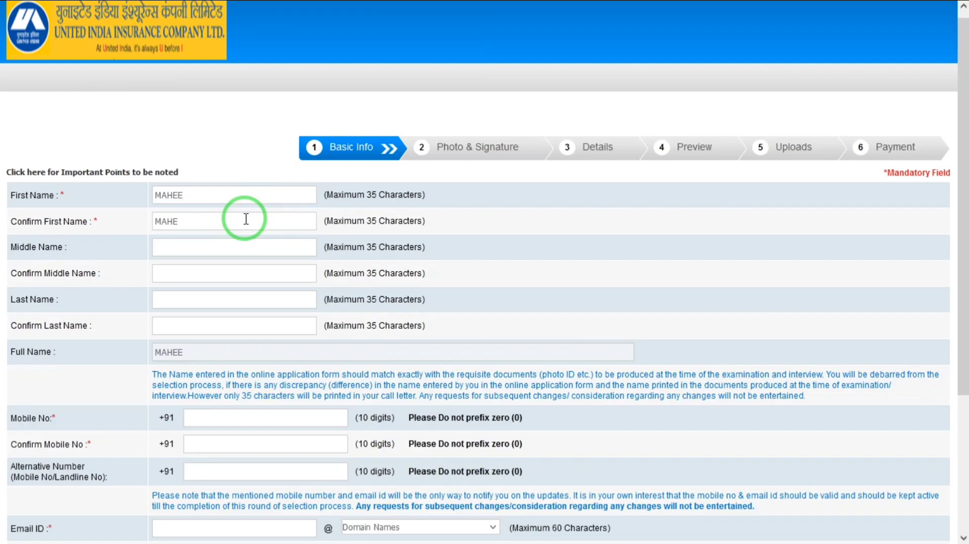
{"action": "key", "text": "Tab"}
- Enter and confirm the candidate's last name
{"action": "key", "text": "Tab"}
{"action": "key", "text": "Tab"}
{"action": "type", "text": "SSSHAR"}
{"action": "key", "text": "BackSpace"}
{"action": "key", "text": "BackSpace"}
{"action": "key", "text": "BackSpace"}
{"action": "key", "text": "BackSpace"}
{"action": "key", "text": "BackSpace"}
{"action": "key", "text": "BackSpace"}
{"action": "key", "text": "Tab"}
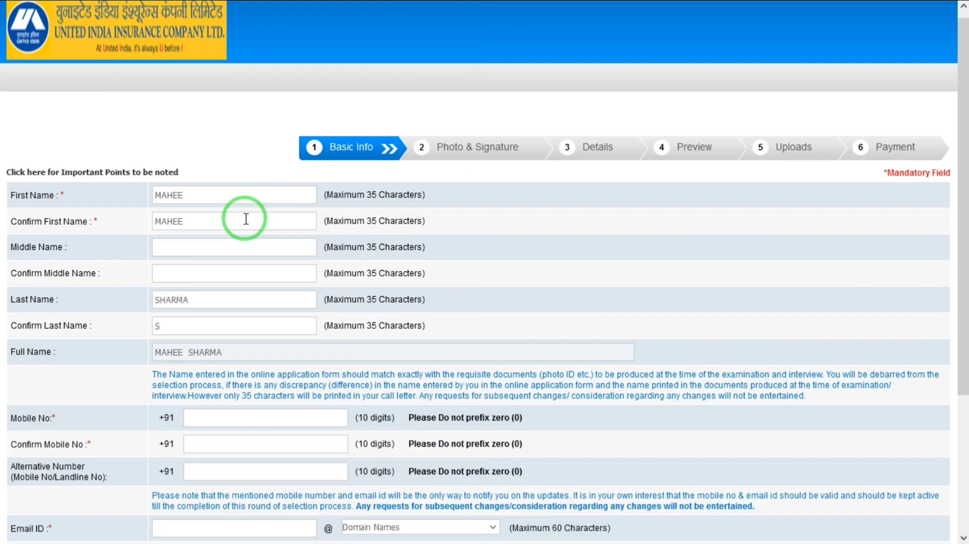
- Choose gmail.com as the email domain and move on to the Photo & Signature step
{"action": "left_click_drag", "start_coordinate": [961, 187], "coordinate": [961, 279]}
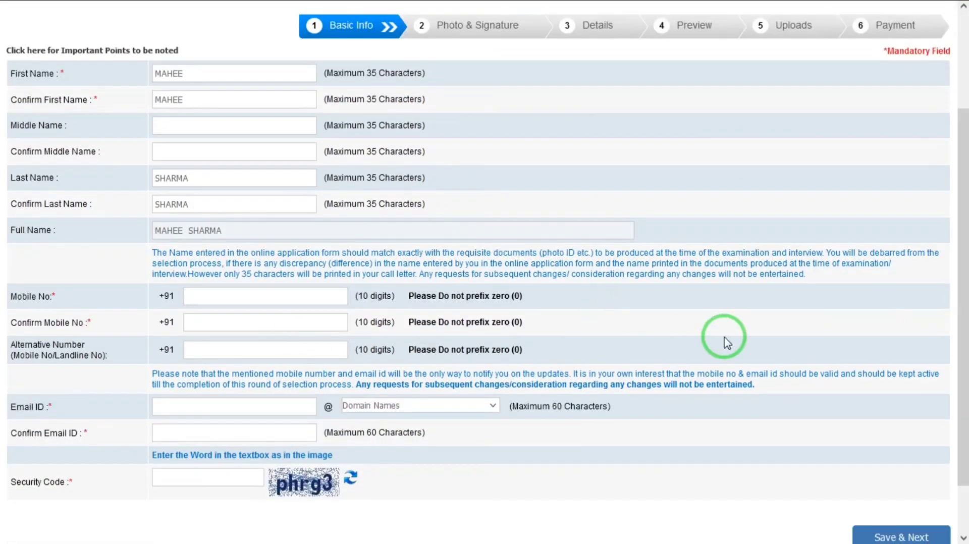
{"action": "left_click_drag", "start_coordinate": [962, 426], "coordinate": [963, 482]}
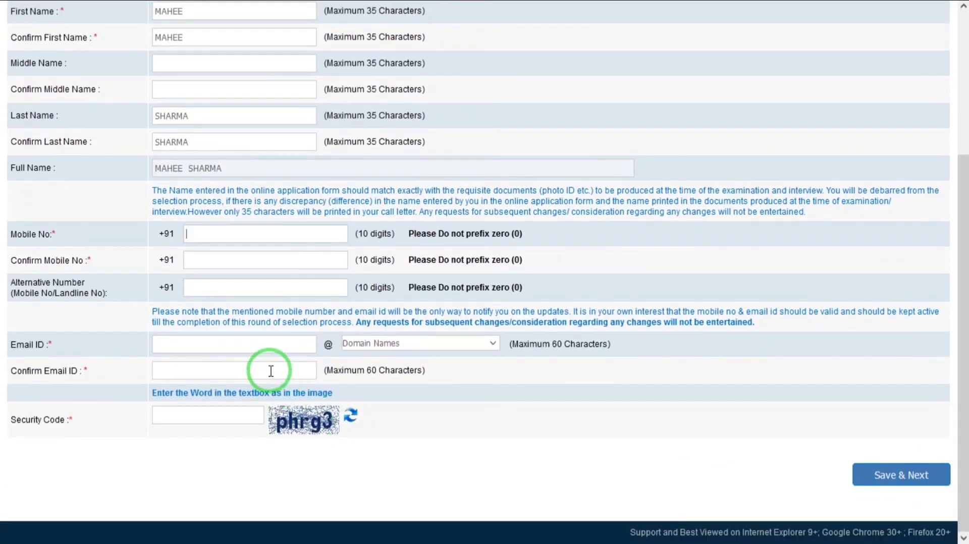
{"action": "left_click", "coordinate": [372, 346]}
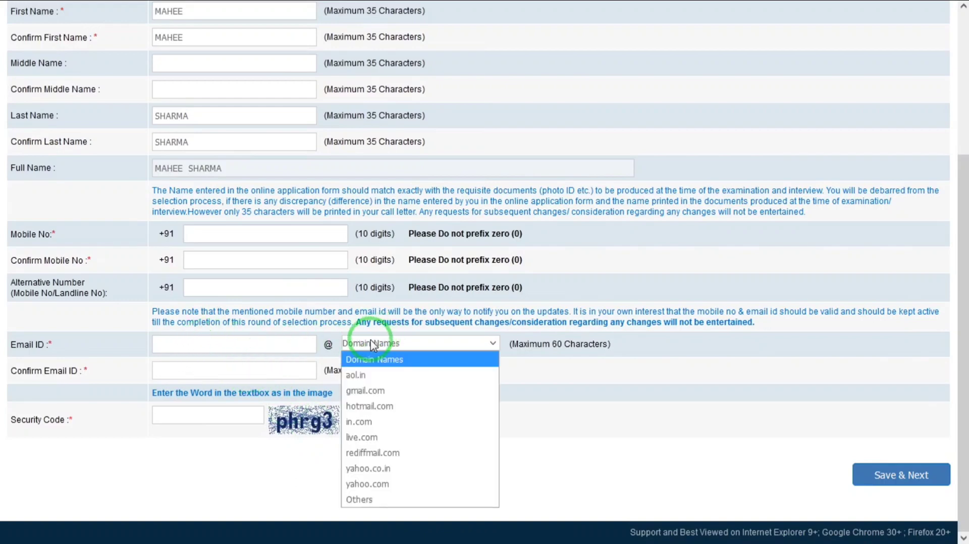
{"action": "left_click", "coordinate": [382, 394]}
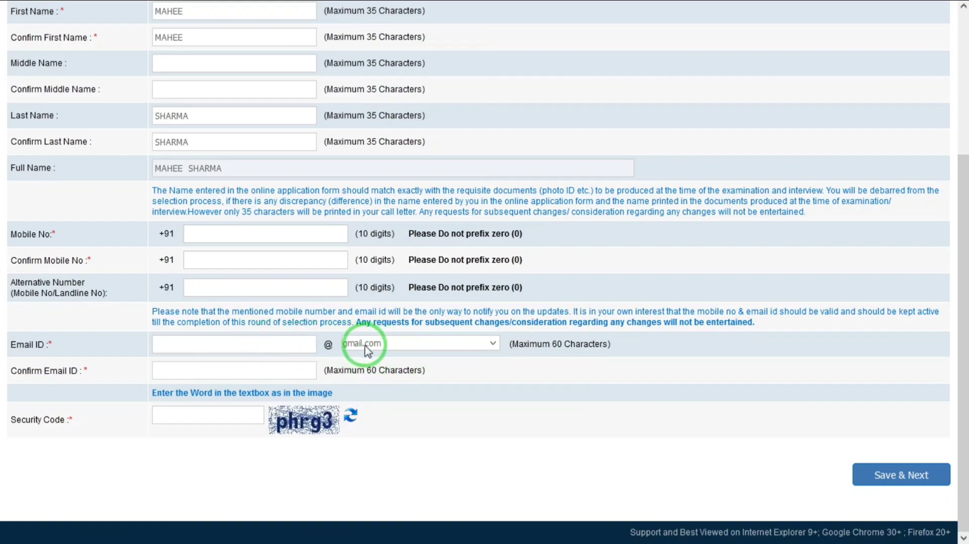
{"action": "left_click", "coordinate": [299, 347]}
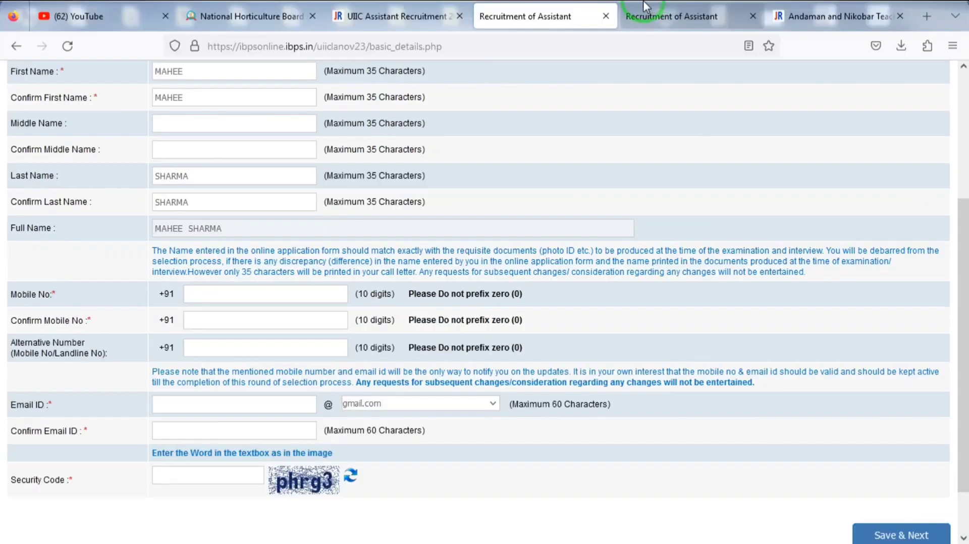
{"action": "left_click", "coordinate": [644, 5]}
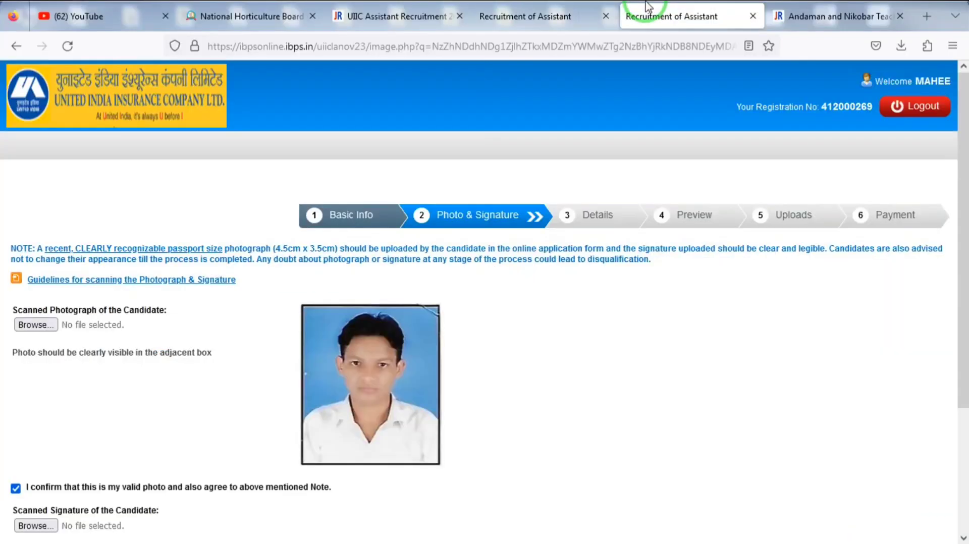
- Advance from Photo & Signature to the Details step's Basic Details form
{"action": "scroll", "coordinate": [962, 308], "scroll_direction": "down", "scroll_amount": 3}
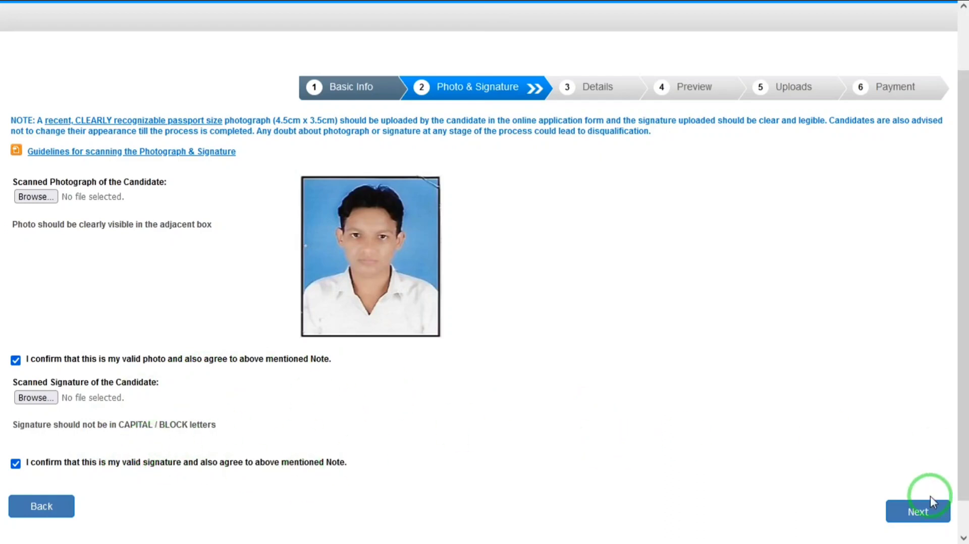
{"action": "left_click", "coordinate": [935, 511]}
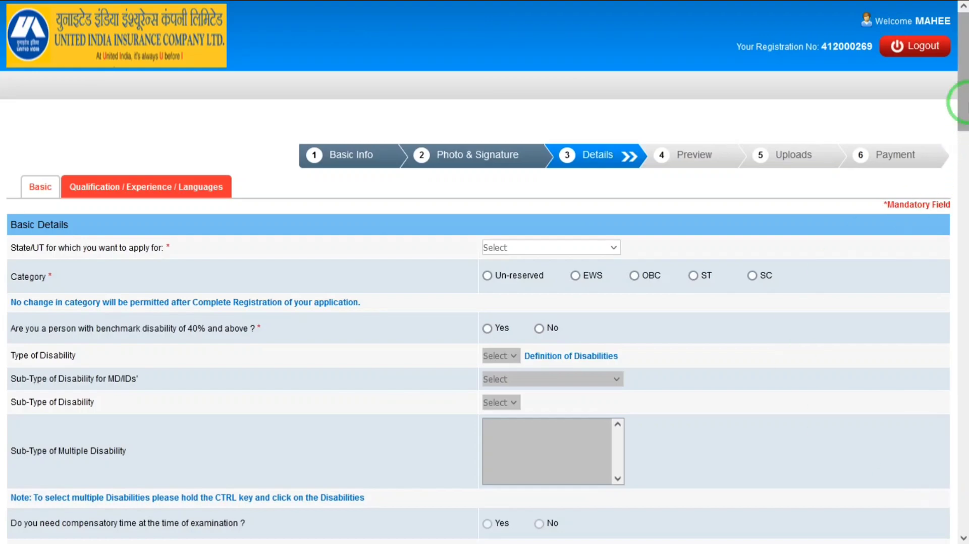
- Set state UTTAR PRADESH, category Un-reserved (accepting the alert), and No for benchmark disability
{"action": "left_click_drag", "start_coordinate": [966, 112], "coordinate": [965, 126]}
{"action": "left_click", "coordinate": [528, 186]}
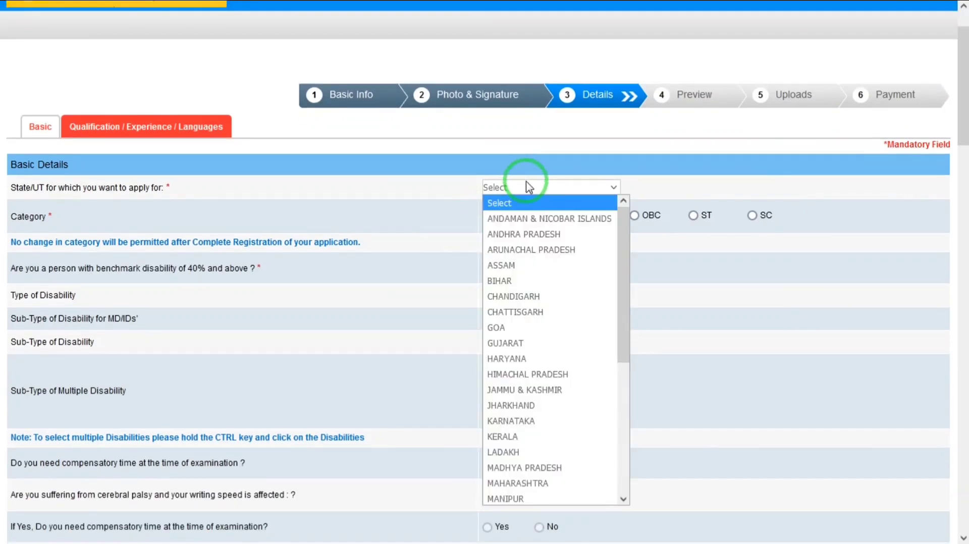
{"action": "key", "text": "u"}
{"action": "key", "text": "Return"}
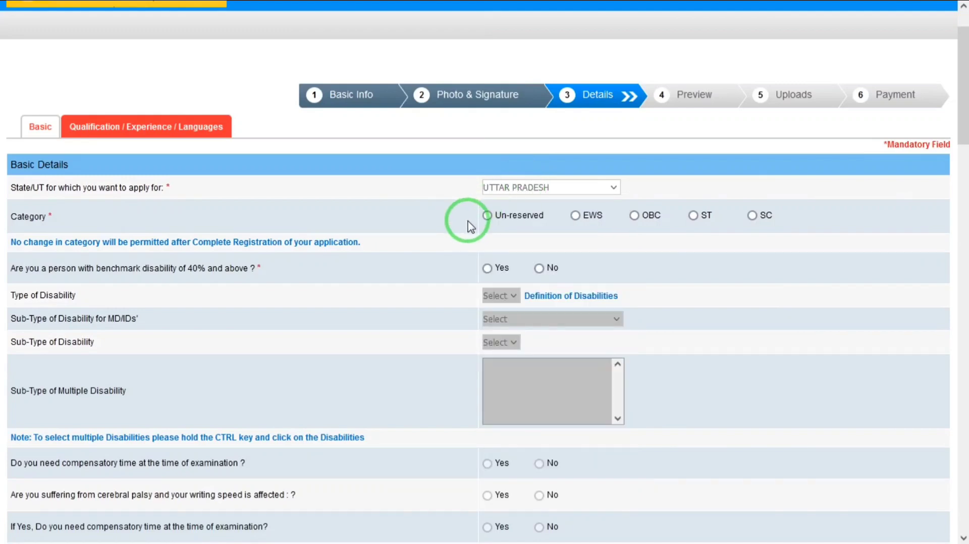
{"action": "left_click", "coordinate": [487, 216]}
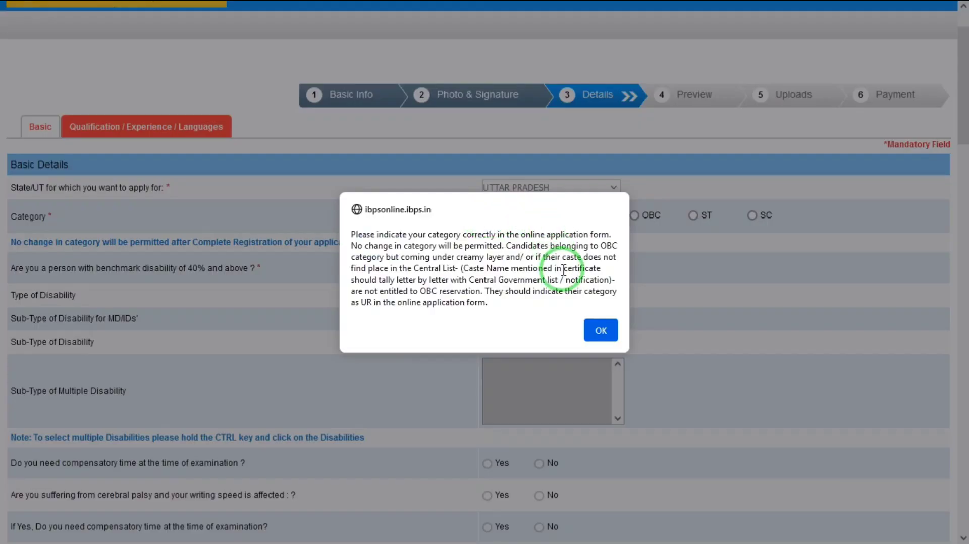
{"action": "left_click", "coordinate": [601, 330]}
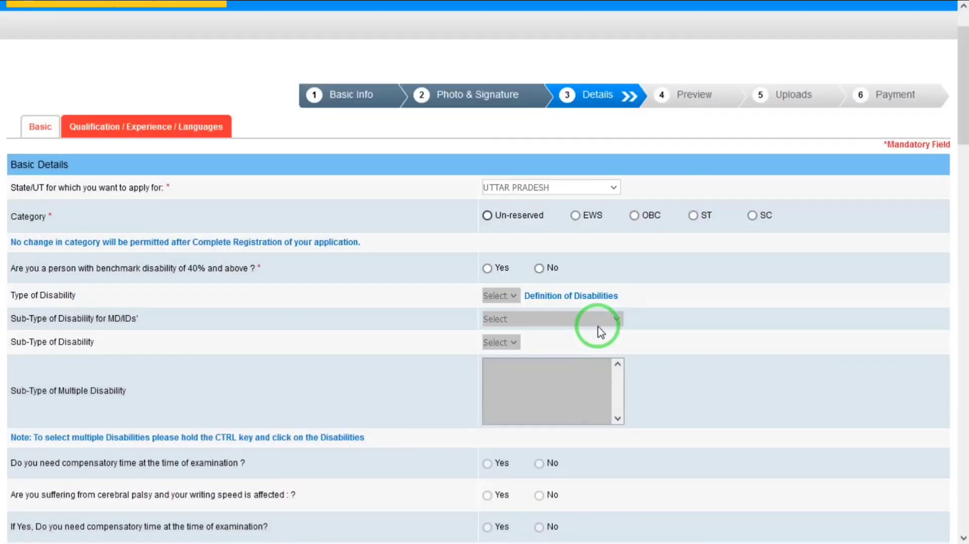
{"action": "left_click", "coordinate": [540, 270]}
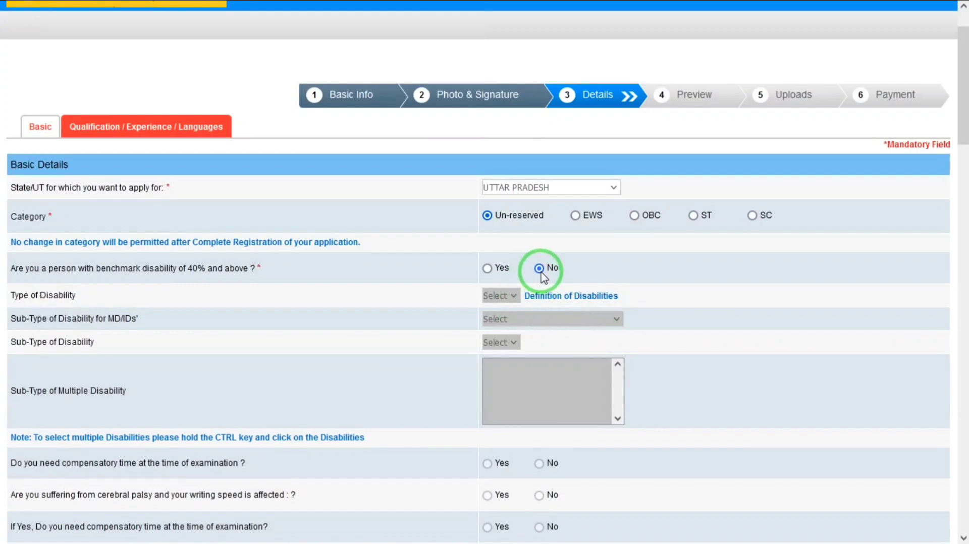
{"action": "key", "text": "Tab"}
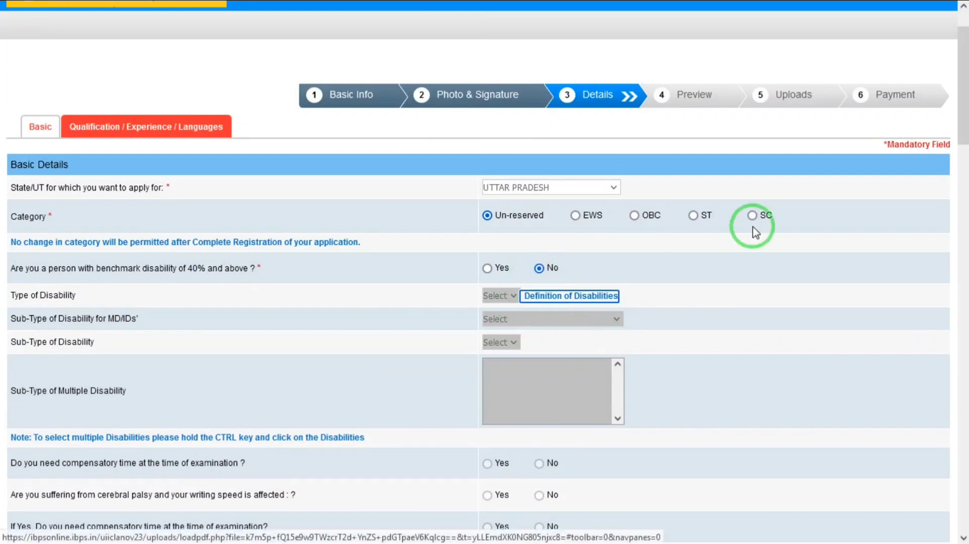
{"action": "left_click_drag", "start_coordinate": [959, 130], "coordinate": [960, 192]}
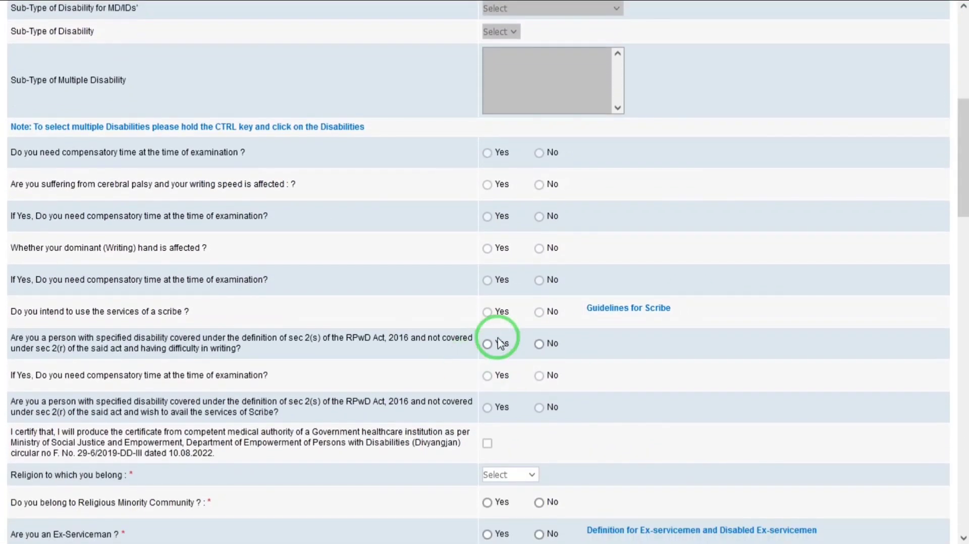
- Answer No to writing difficulty, choose Hindu as religion, and No to serviceman-dependent
{"action": "left_click", "coordinate": [539, 344]}
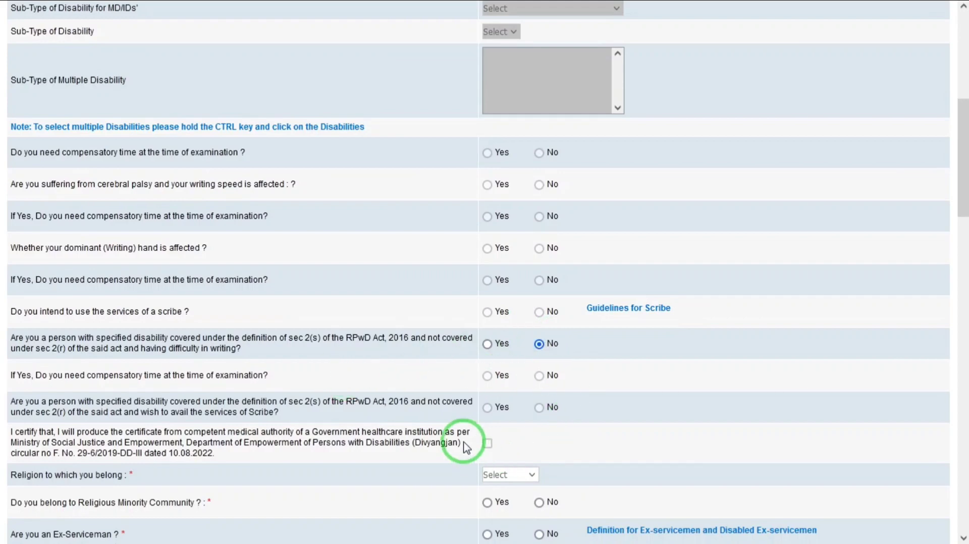
{"action": "left_click", "coordinate": [514, 478]}
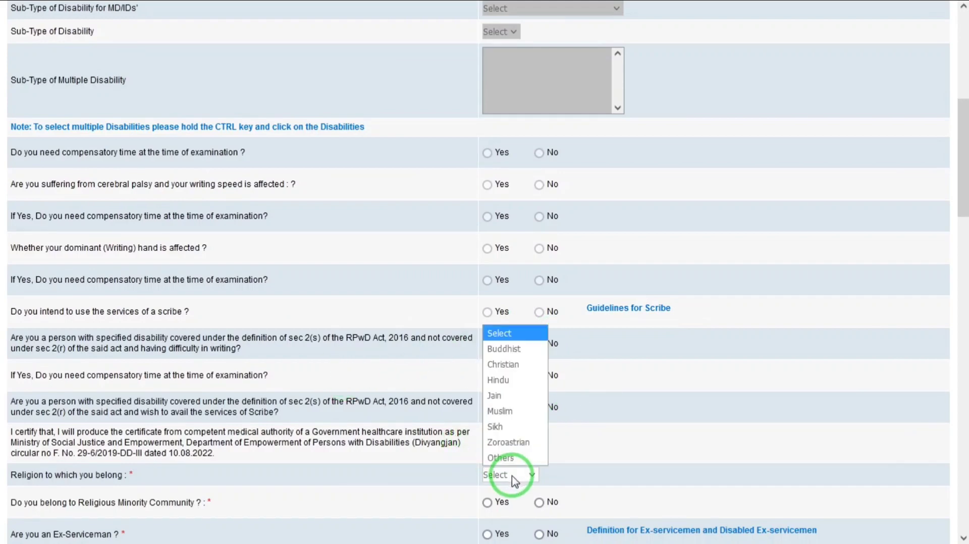
{"action": "key", "text": "h"}
{"action": "key", "text": "Return"}
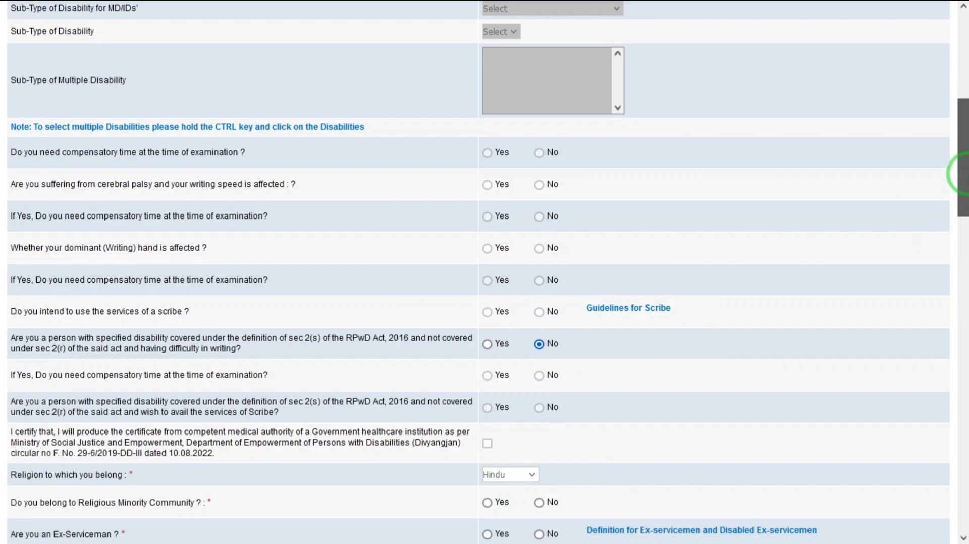
{"action": "left_click_drag", "start_coordinate": [961, 174], "coordinate": [961, 209]}
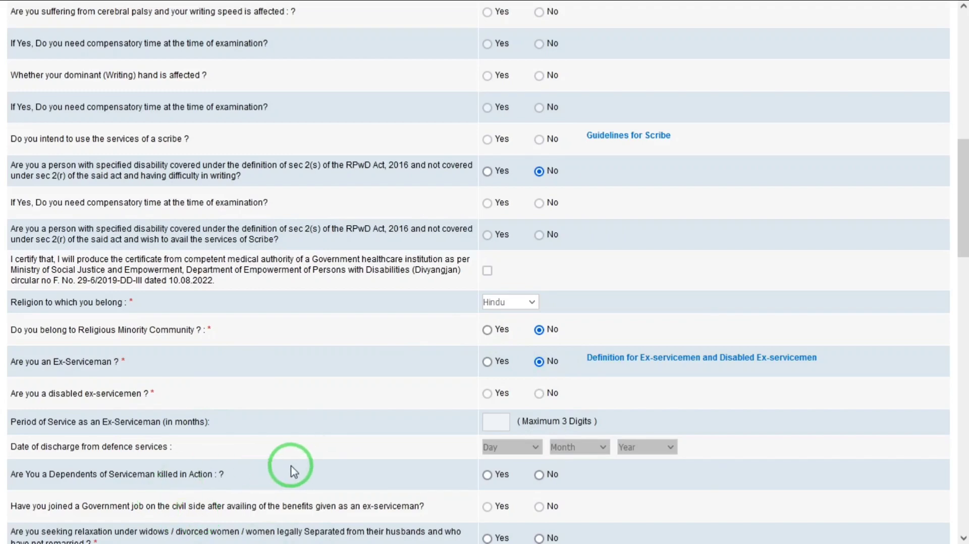
{"action": "left_click", "coordinate": [540, 476]}
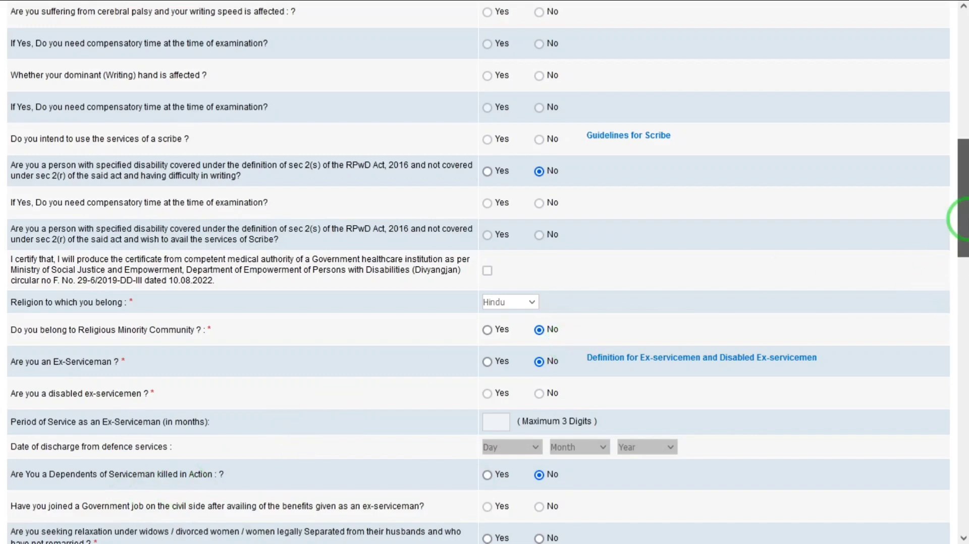
{"action": "left_click_drag", "start_coordinate": [961, 219], "coordinate": [961, 292]}
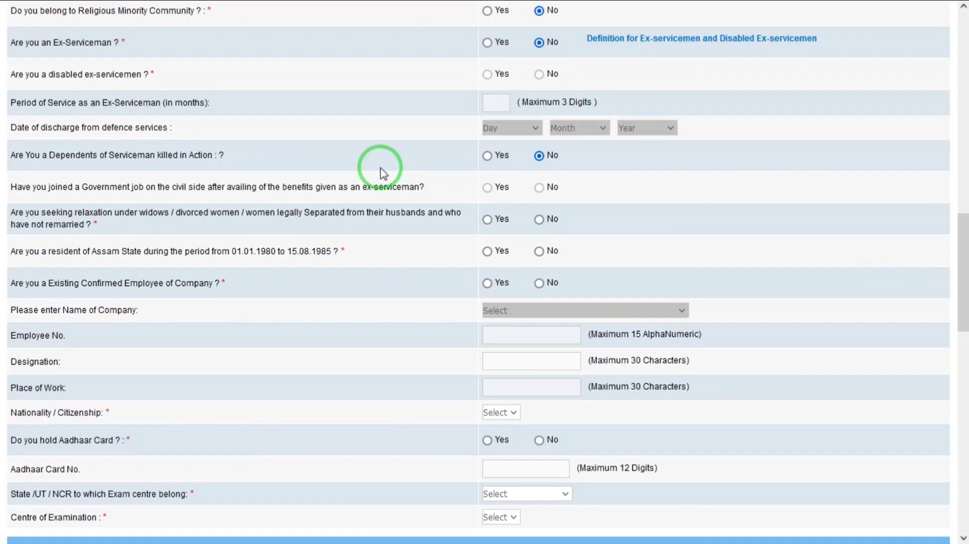
- Answer No to widow relaxation, existing employee and Aadhaar questions, with Indian nationality
{"action": "left_click", "coordinate": [538, 219]}
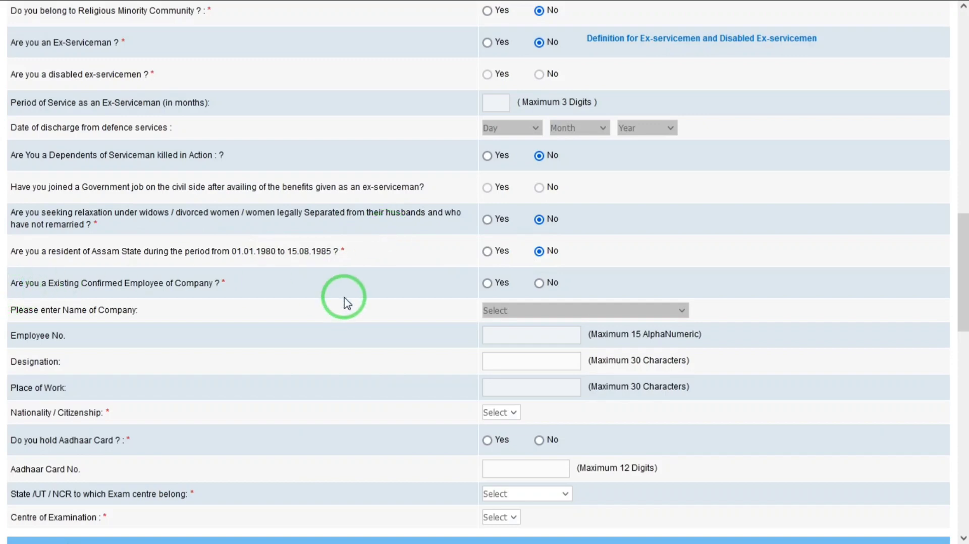
{"action": "left_click", "coordinate": [539, 283]}
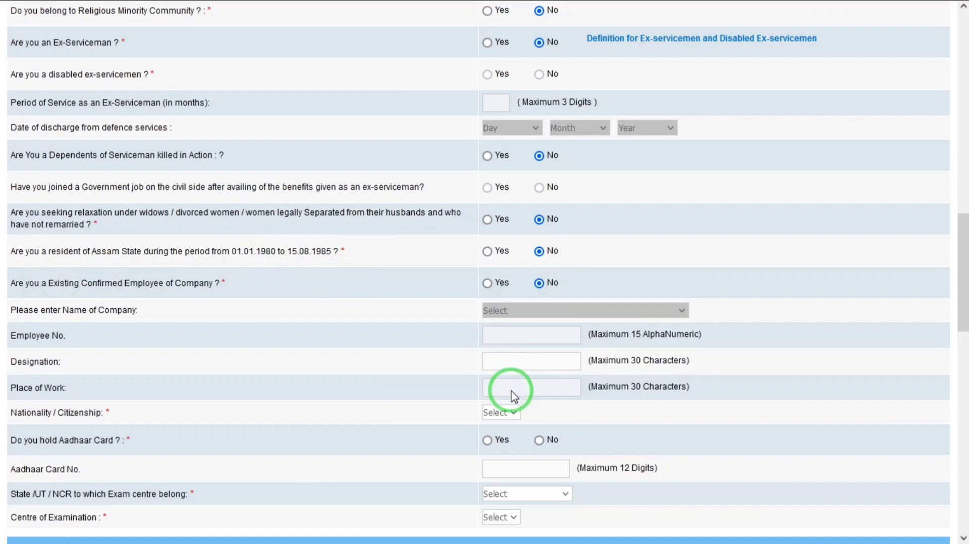
{"action": "left_click", "coordinate": [502, 416]}
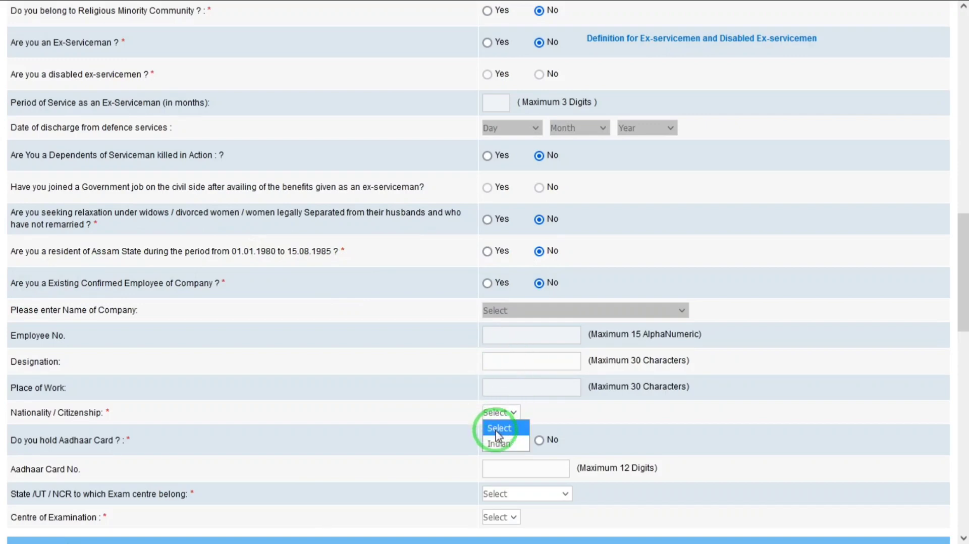
{"action": "left_click", "coordinate": [499, 443]}
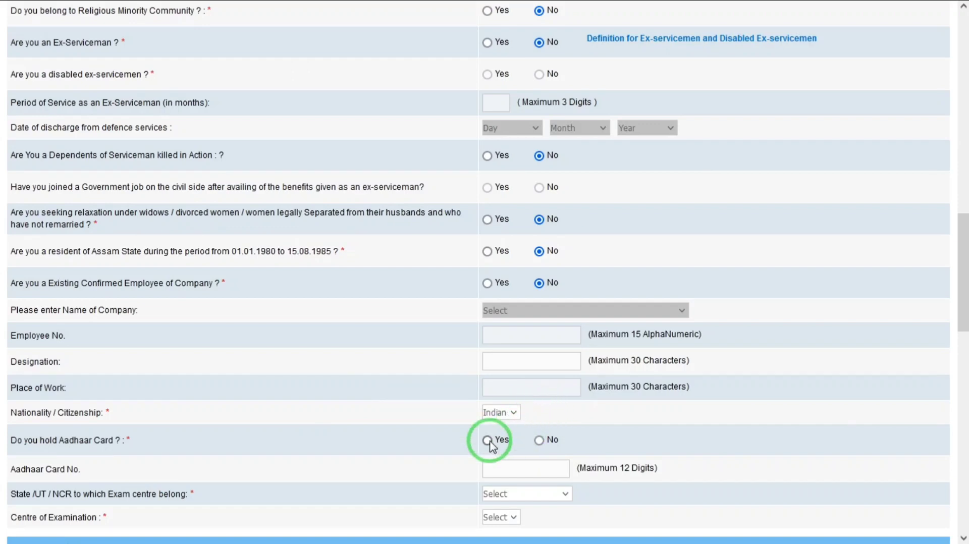
{"action": "left_click", "coordinate": [539, 440]}
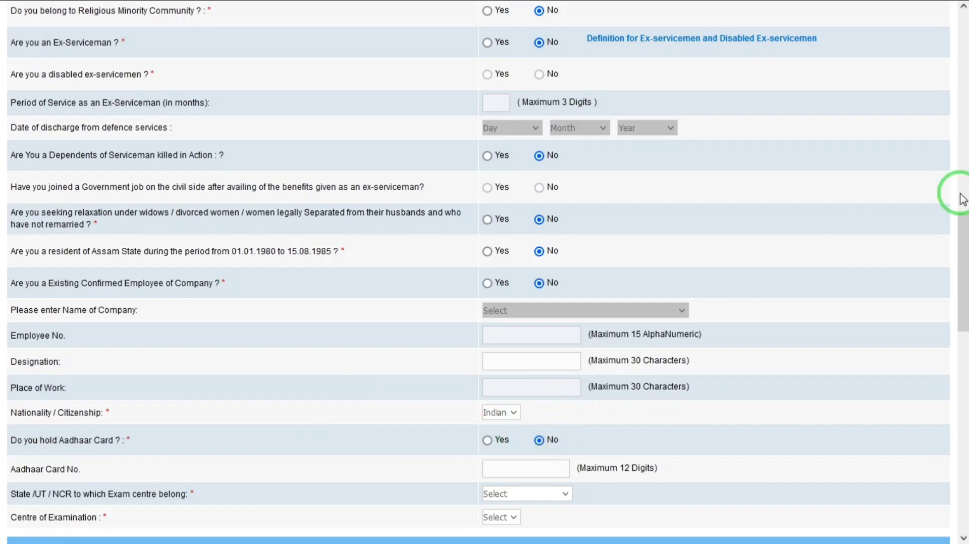
{"action": "left_click_drag", "start_coordinate": [962, 244], "coordinate": [804, 298]}
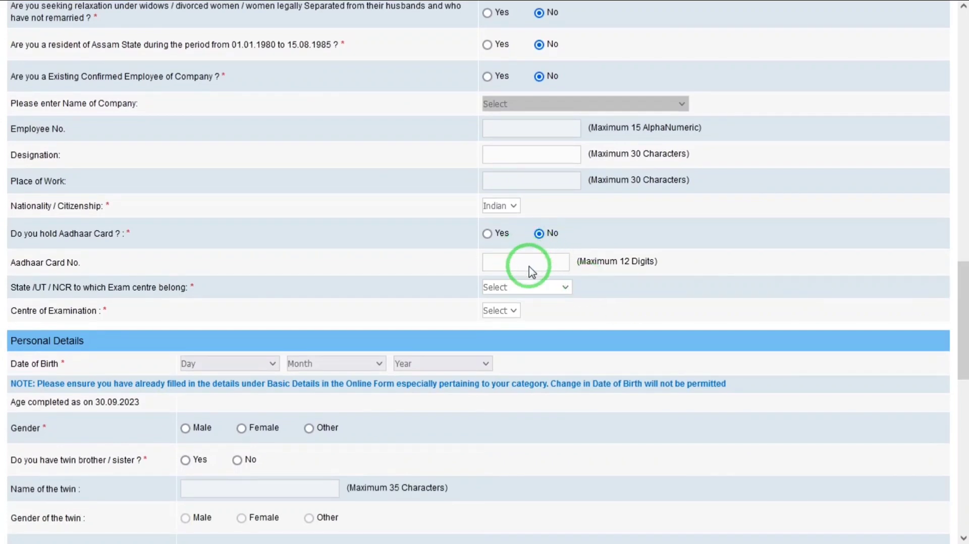
- Pick Uttar Pradesh as exam-centre state and Agra as Centre of Examination
{"action": "left_click", "coordinate": [519, 290]}
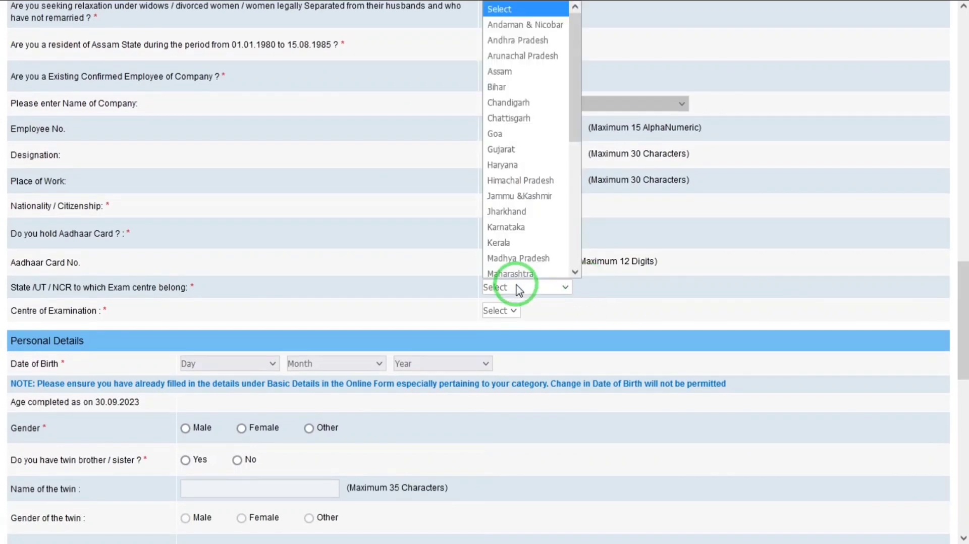
{"action": "key", "text": "u"}
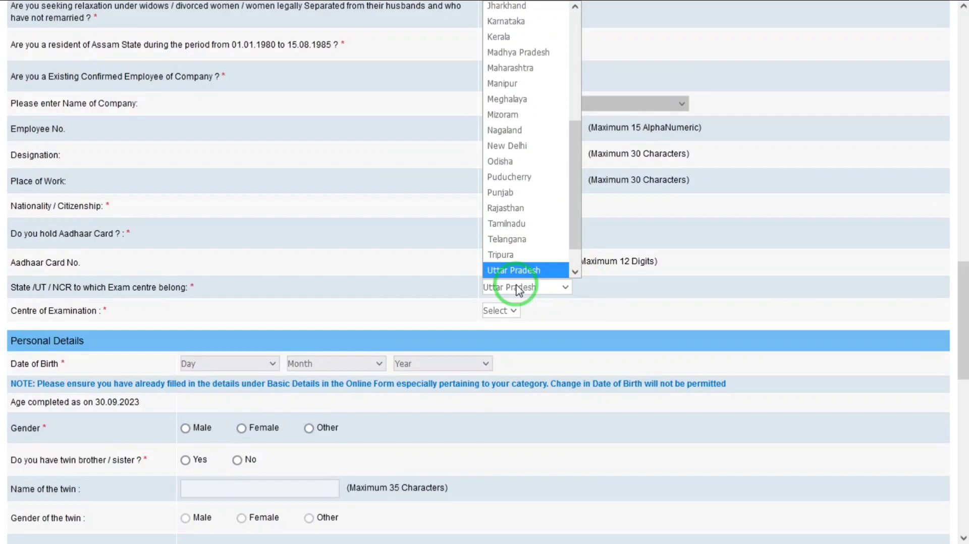
{"action": "left_click", "coordinate": [519, 290]}
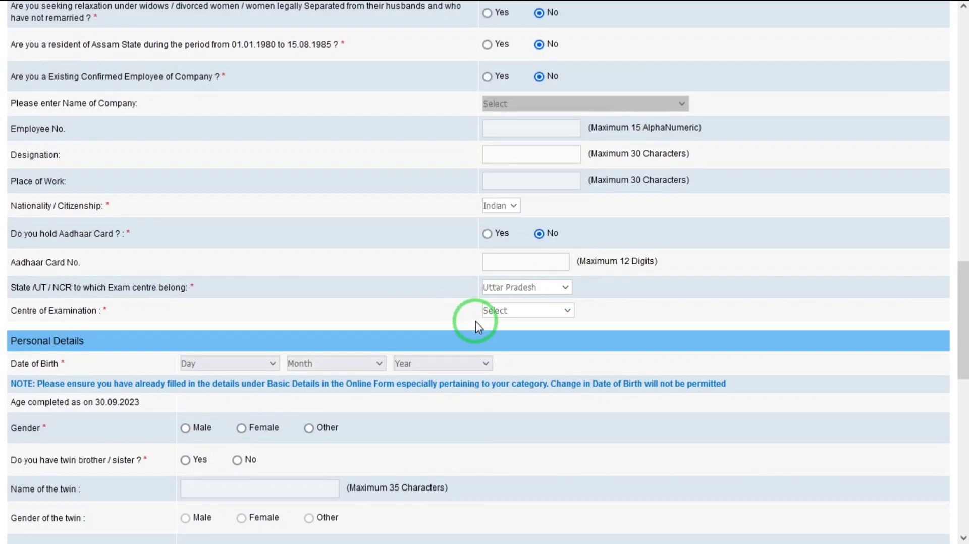
{"action": "left_click", "coordinate": [500, 317]}
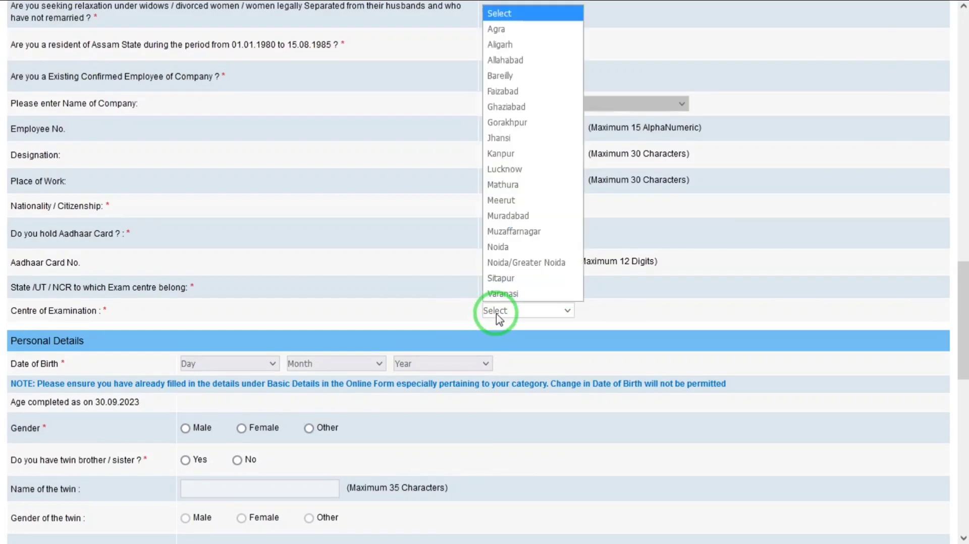
{"action": "key", "text": "Down"}
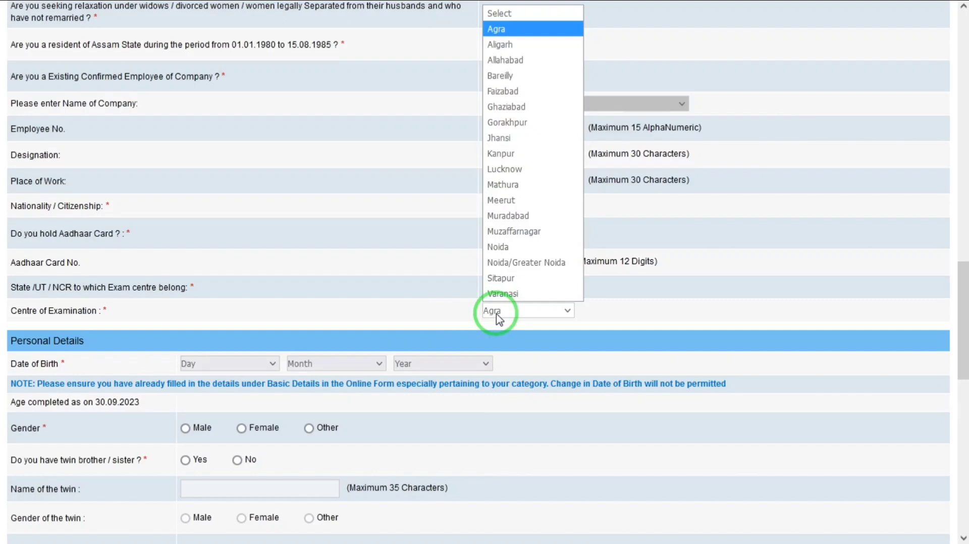
{"action": "key", "text": "Return"}
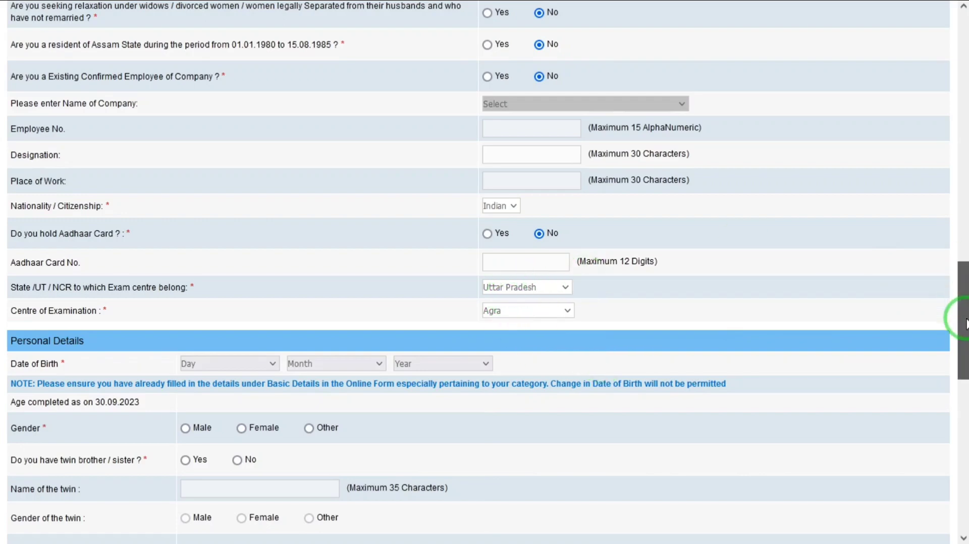
{"action": "left_click_drag", "start_coordinate": [962, 315], "coordinate": [966, 350]}
- Set date of birth to 01 January 2000
{"action": "left_click", "coordinate": [267, 231]}
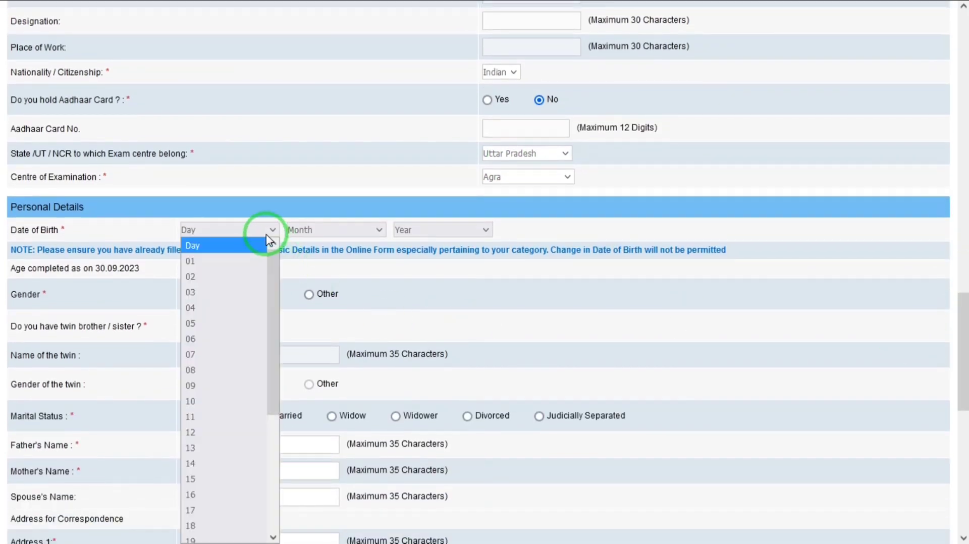
{"action": "key", "text": "Down"}
{"action": "key", "text": "Return"}
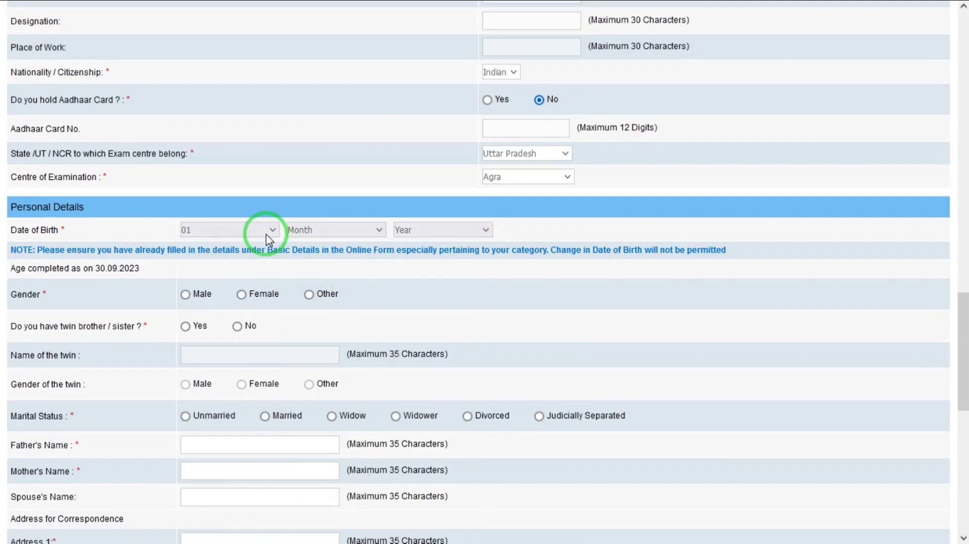
{"action": "key", "text": "Tab"}
{"action": "key", "text": "Down"}
{"action": "left_click", "coordinate": [408, 230]}
{"action": "key", "text": "Down"}
{"action": "key", "text": "Down"}
{"action": "key", "text": "Down"}
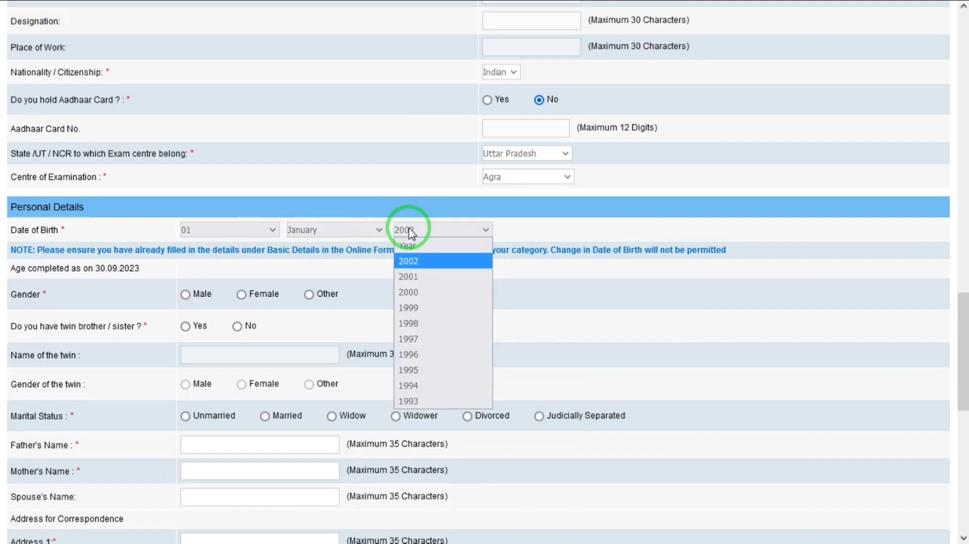
{"action": "key", "text": "Return"}
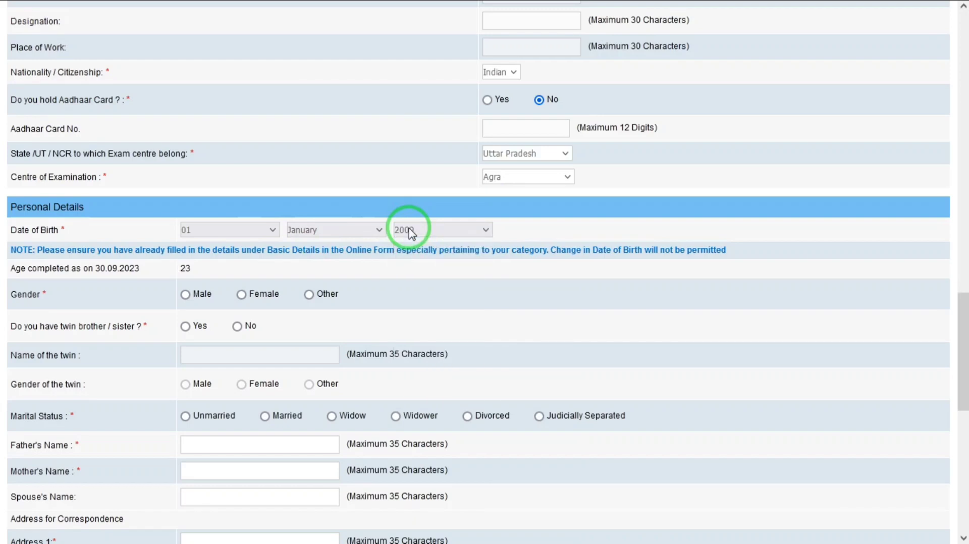
- Set gender Male, No for twin, and marital status Unmarried
{"action": "key", "text": "Tab"}
{"action": "key", "text": "space"}
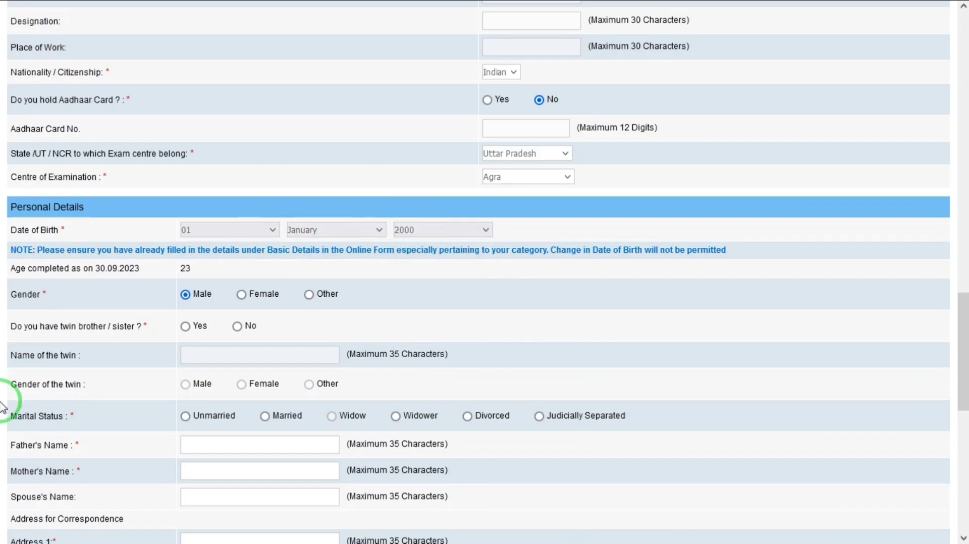
{"action": "left_click", "coordinate": [237, 327]}
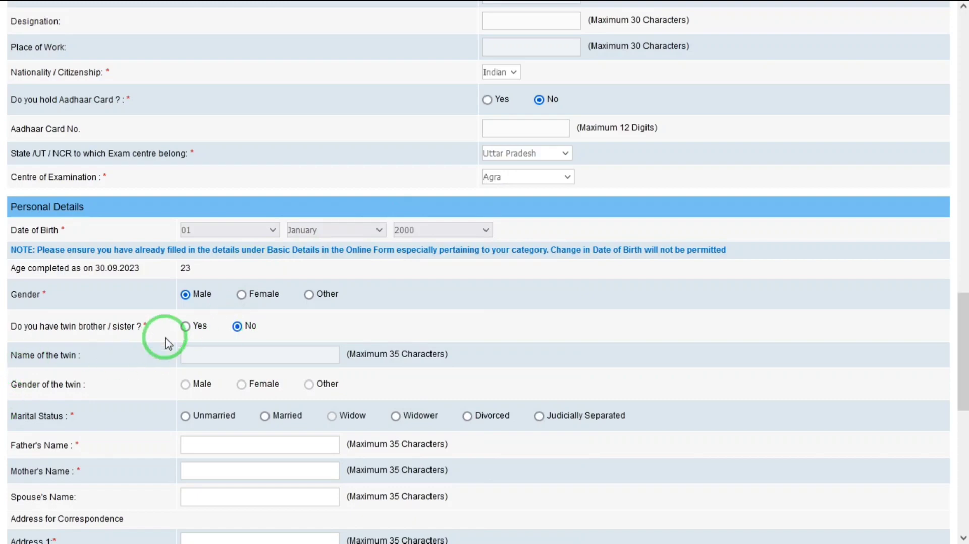
{"action": "left_click", "coordinate": [186, 416]}
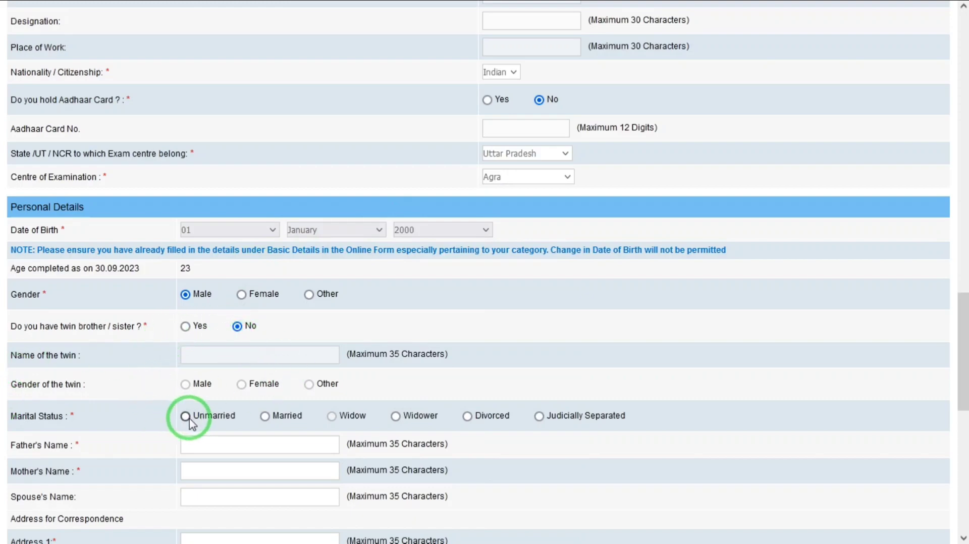
{"action": "left_click_drag", "start_coordinate": [964, 335], "coordinate": [965, 348]}
{"action": "scroll", "coordinate": [960, 348], "scroll_direction": "down", "scroll_amount": 2}
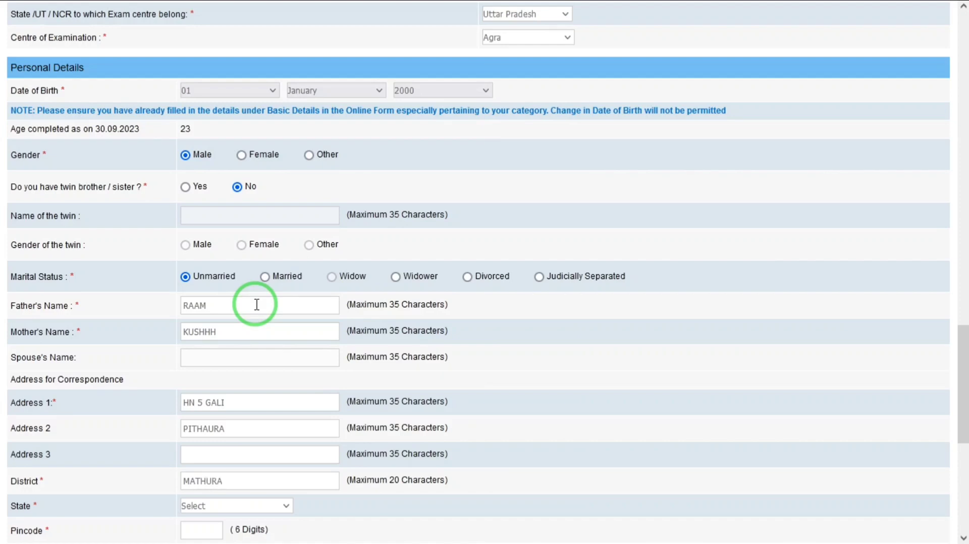
- Set the correspondence state to UTTAR PRADESH, complete the pincode, and mark the permanent address as the same
{"action": "key", "text": "u"}
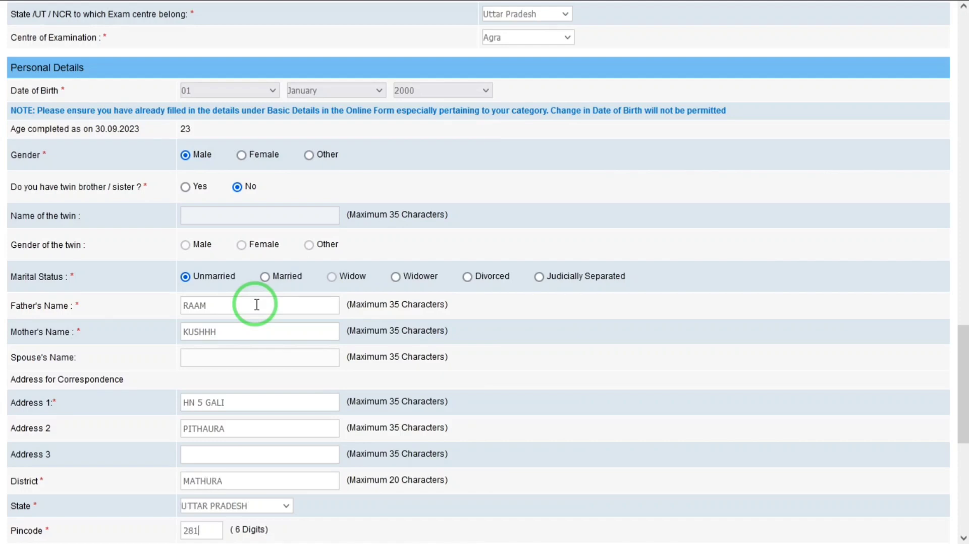
{"action": "type", "text": "1"}
{"action": "key", "text": "Tab"}
{"action": "key", "text": "space"}
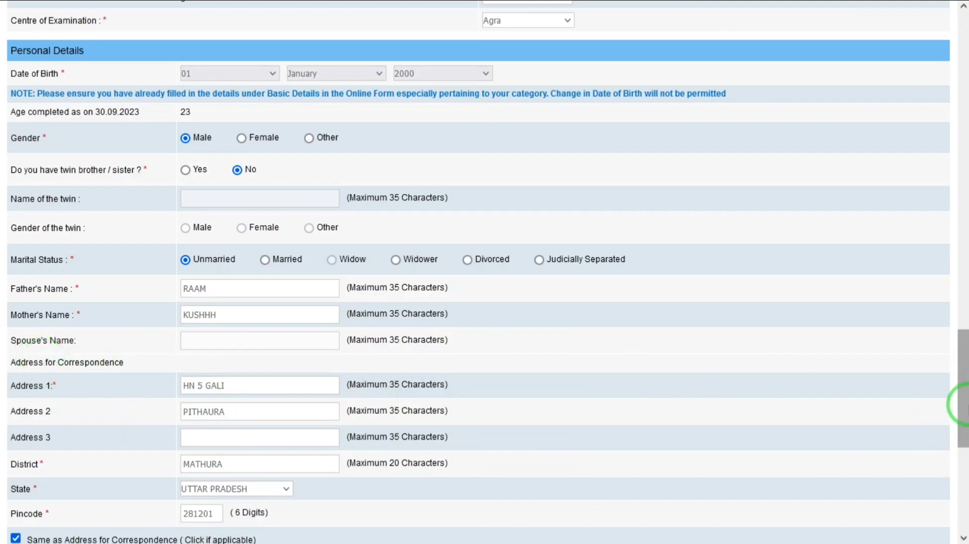
{"action": "left_click_drag", "start_coordinate": [962, 403], "coordinate": [961, 500]}
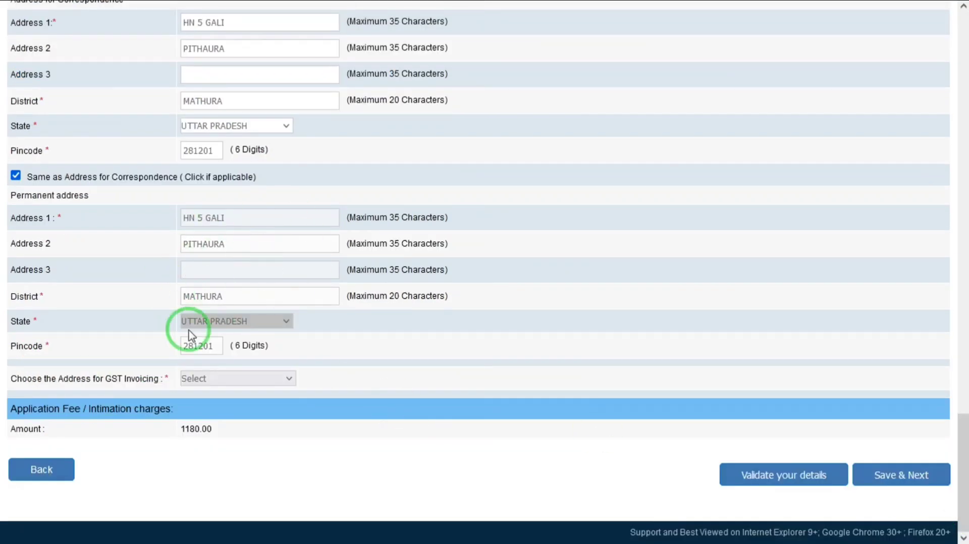
- Use the correspondence address for GST invoicing and validate the details for errors
{"action": "left_click", "coordinate": [217, 380]}
{"action": "left_click", "coordinate": [203, 415]}
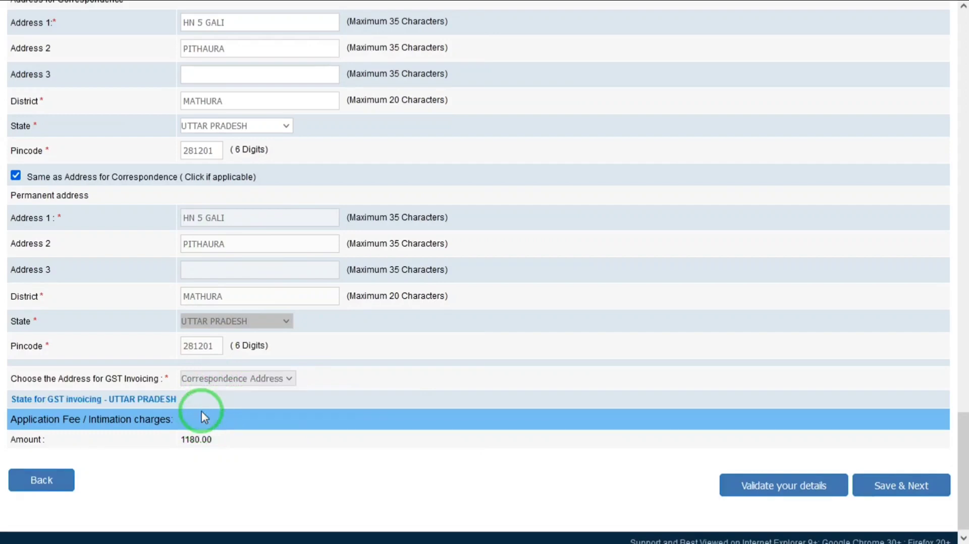
{"action": "left_click", "coordinate": [781, 488]}
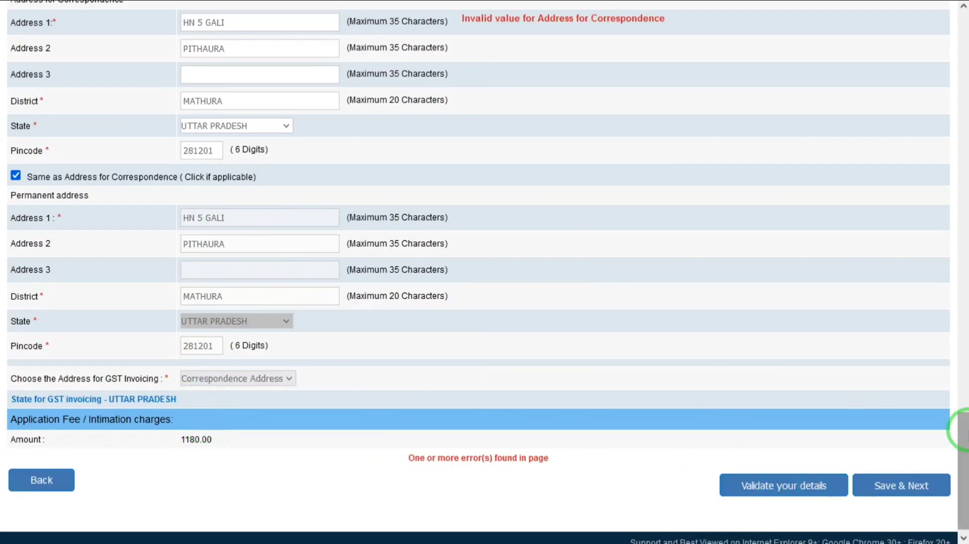
{"action": "left_click_drag", "start_coordinate": [962, 421], "coordinate": [961, 370]}
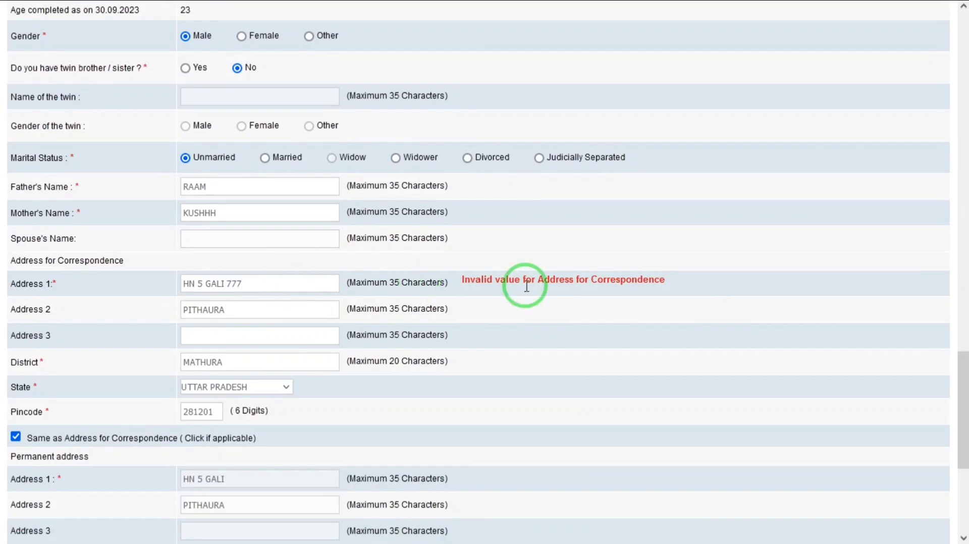
- Revalidate after correcting Address 1, dismiss the success message, and save the details
{"action": "left_click_drag", "start_coordinate": [960, 411], "coordinate": [953, 507]}
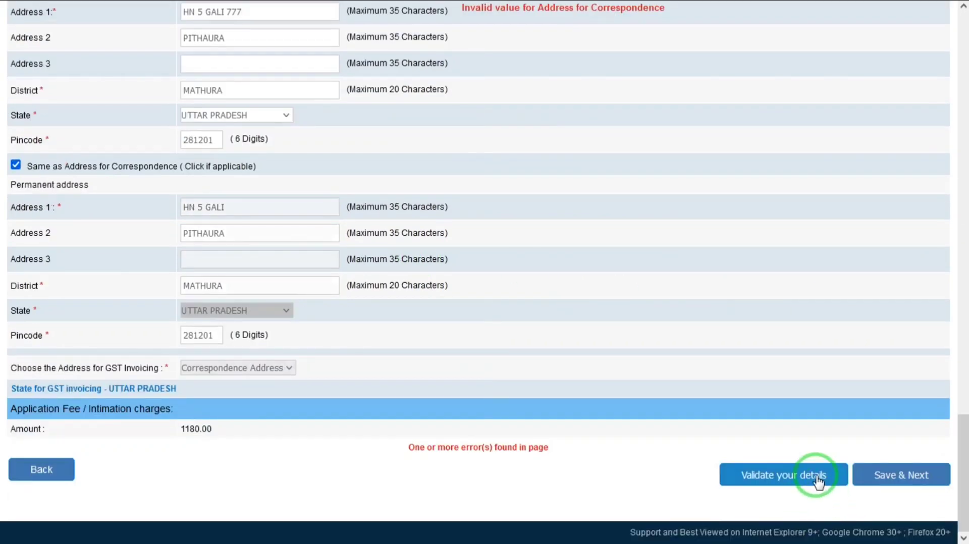
{"action": "left_click", "coordinate": [807, 478]}
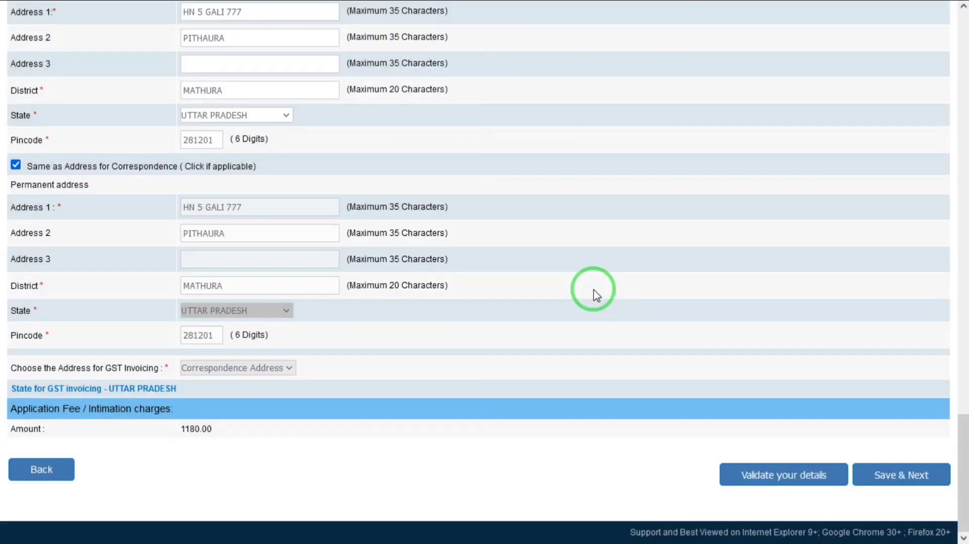
{"action": "left_click", "coordinate": [599, 295]}
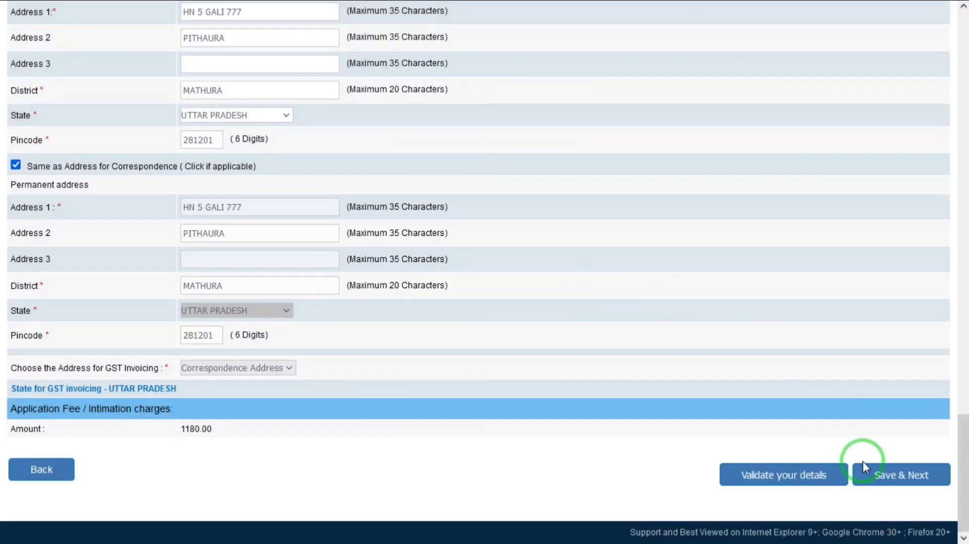
{"action": "left_click", "coordinate": [881, 477]}
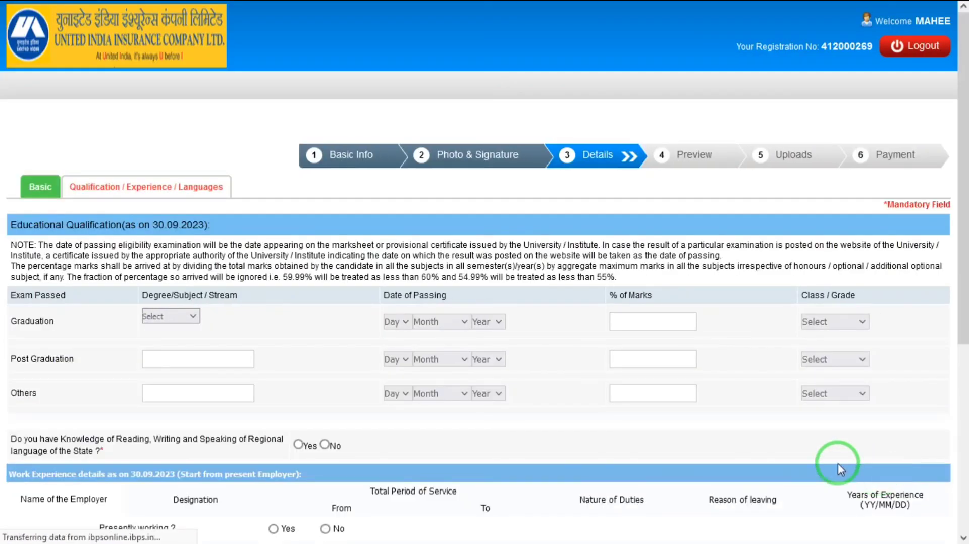
- Choose Commerce as the graduation stream with a passing date of 01 January 2020
{"action": "left_click", "coordinate": [172, 317]}
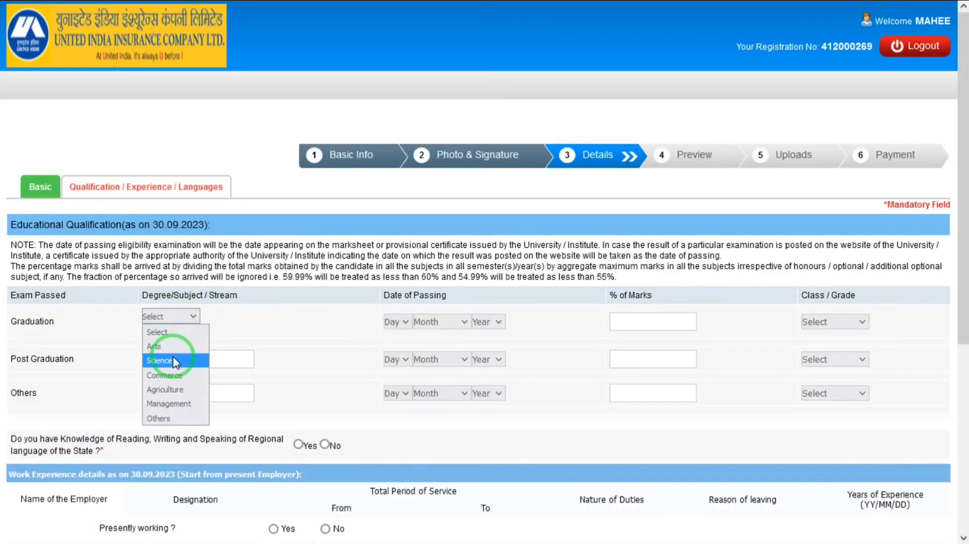
{"action": "left_click", "coordinate": [166, 375]}
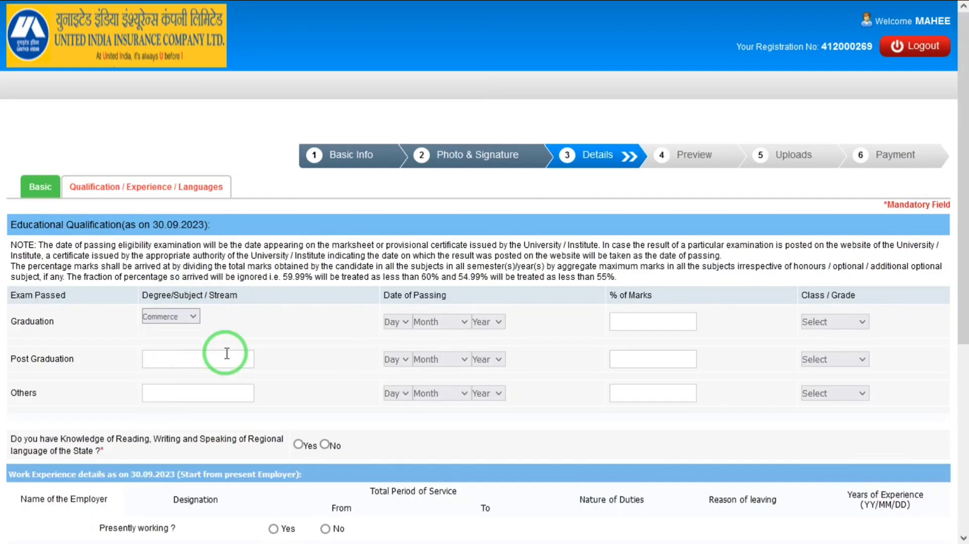
{"action": "left_click", "coordinate": [396, 322]}
{"action": "key", "text": "Down"}
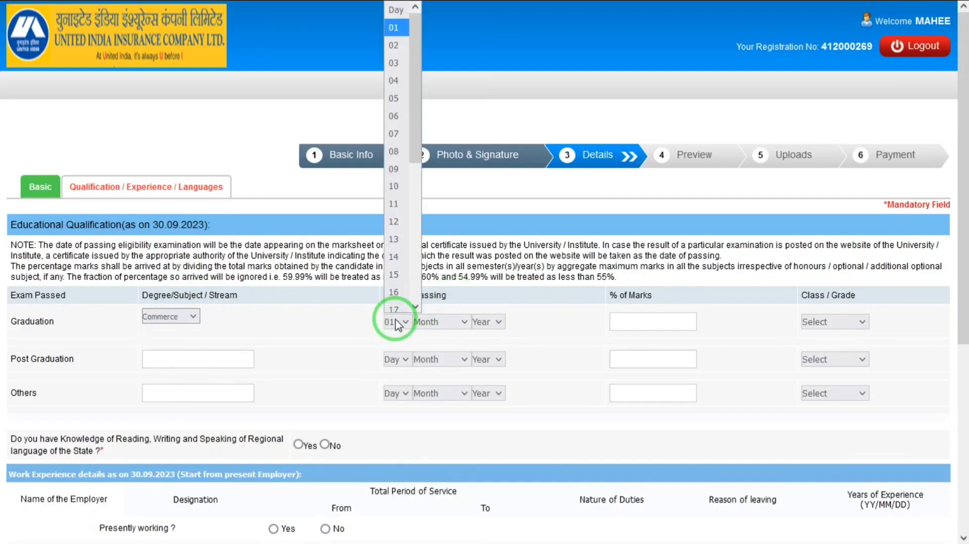
{"action": "key", "text": "Tab"}
{"action": "key", "text": "Down"}
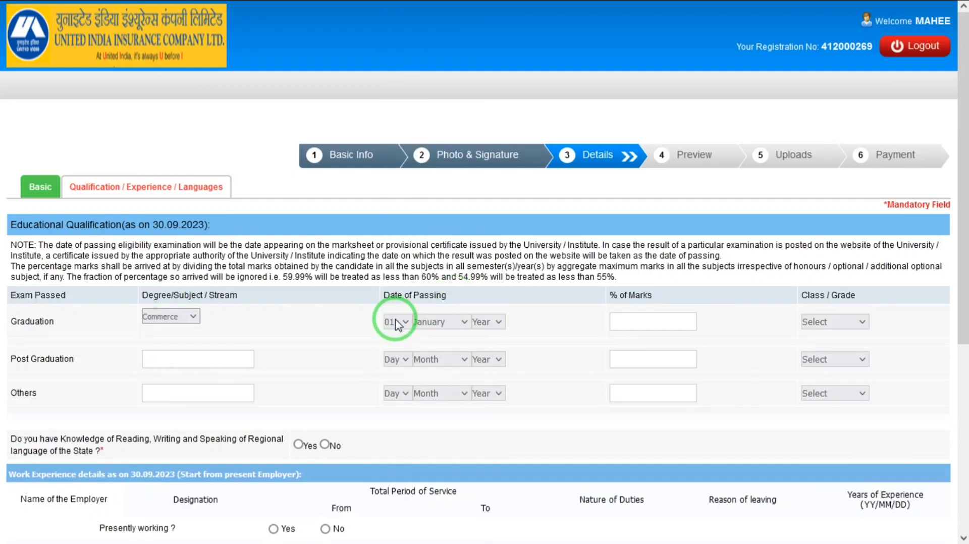
{"action": "key", "text": "Up"}
{"action": "key", "text": "Down"}
{"action": "key", "text": "Down"}
{"action": "key", "text": "Down"}
{"action": "key", "text": "Down"}
{"action": "left_click", "coordinate": [483, 325]}
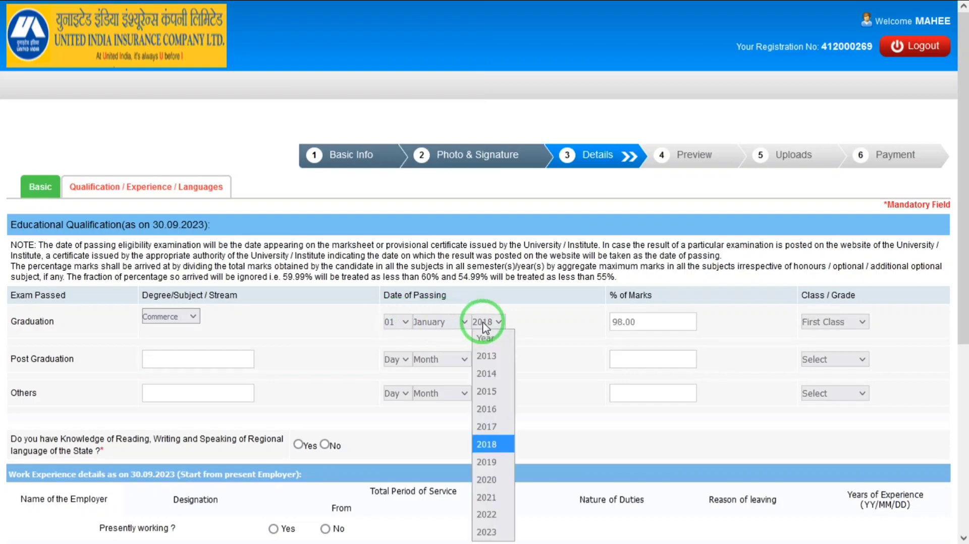
{"action": "key", "text": "Down"}
{"action": "key", "text": "Down"}
{"action": "key", "text": "Return"}
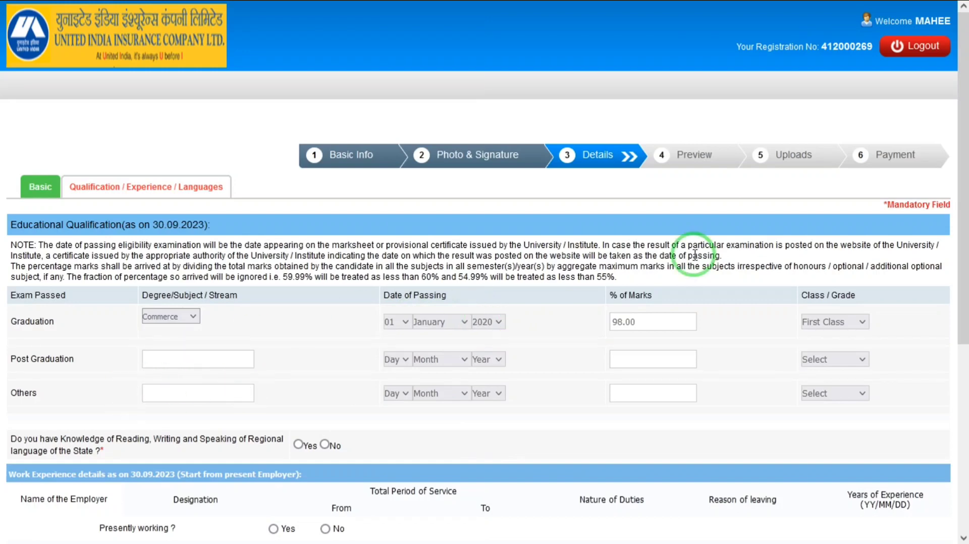
{"action": "left_click_drag", "start_coordinate": [962, 273], "coordinate": [963, 393]}
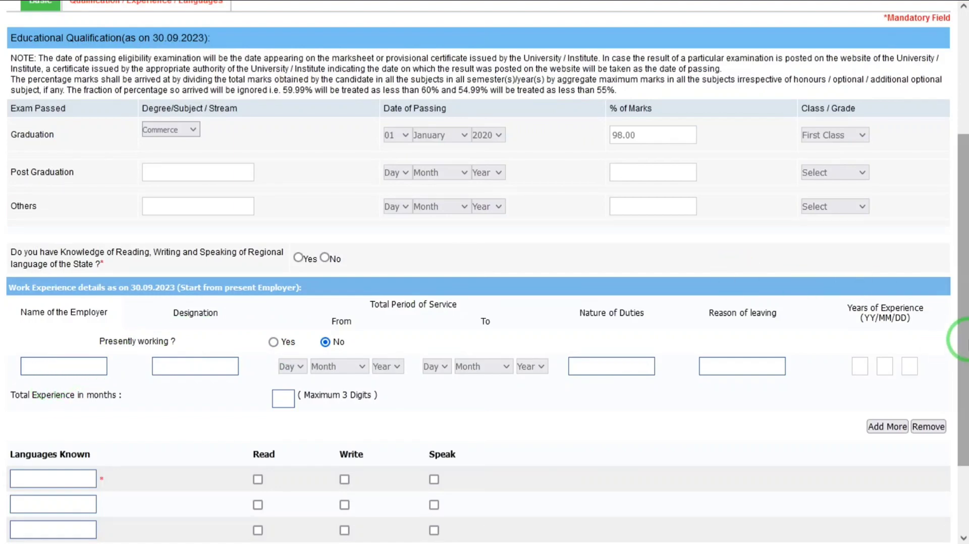
- Scroll down to the Languages Known section listing HINDI, ENGLISH and SANSKRIT
{"action": "scroll", "coordinate": [955, 383], "scroll_direction": "down", "scroll_amount": 2}
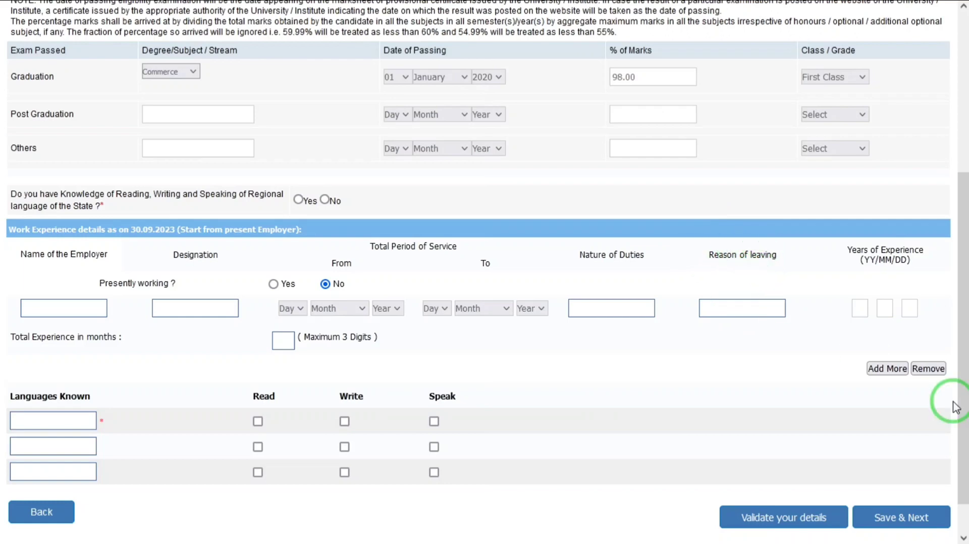
{"action": "scroll", "coordinate": [952, 417], "scroll_direction": "down", "scroll_amount": 1}
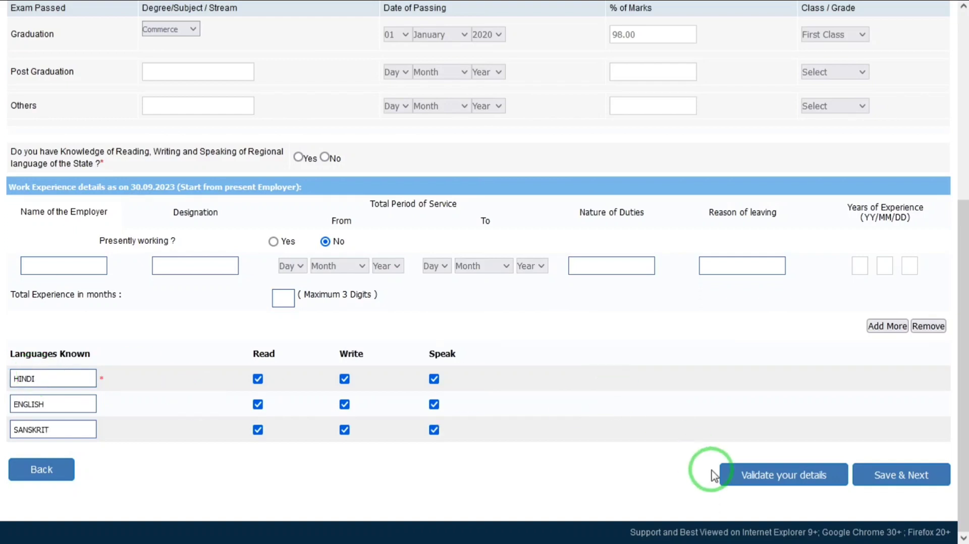
- Validate the entered details to find remaining errors
{"action": "left_click", "coordinate": [734, 479]}
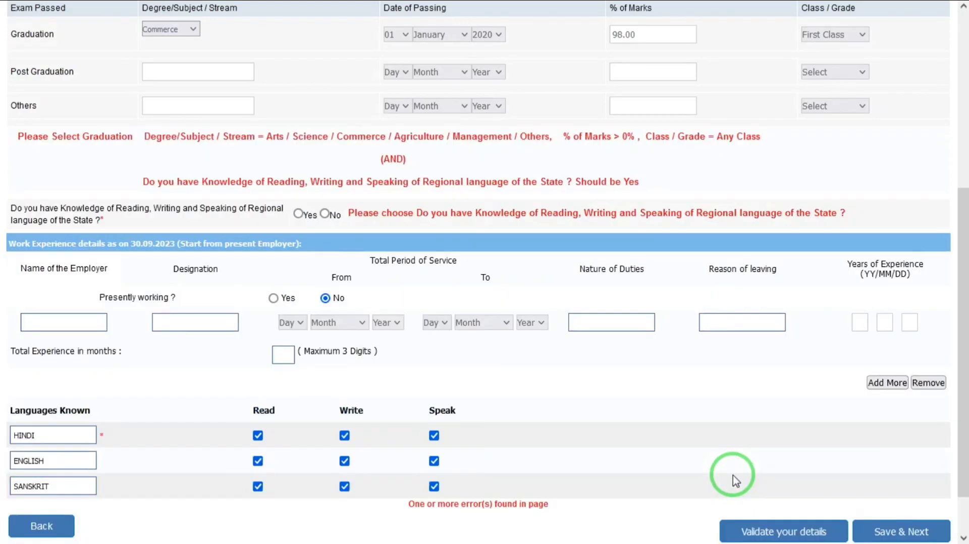
{"action": "left_click_drag", "start_coordinate": [961, 387], "coordinate": [961, 353]}
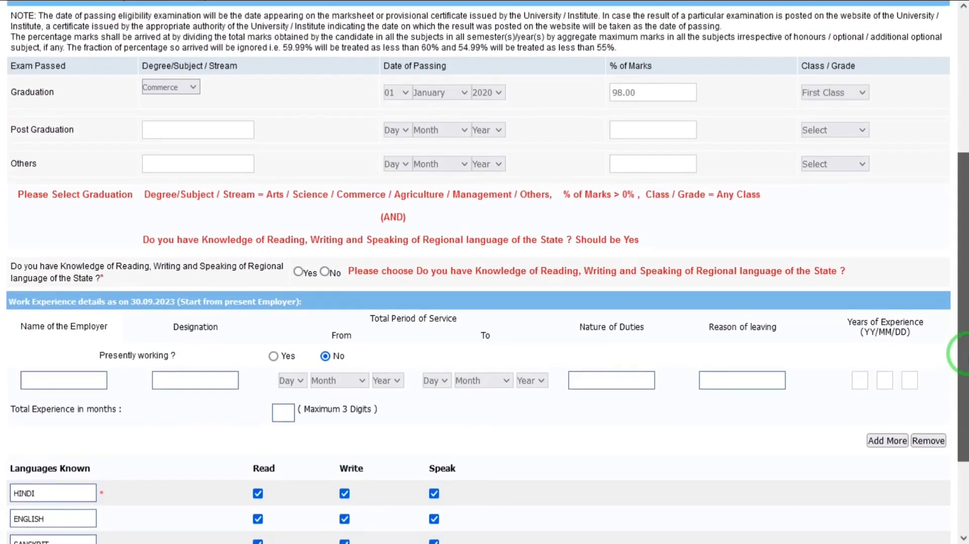
{"action": "scroll", "coordinate": [961, 353], "scroll_direction": "up", "scroll_amount": 1}
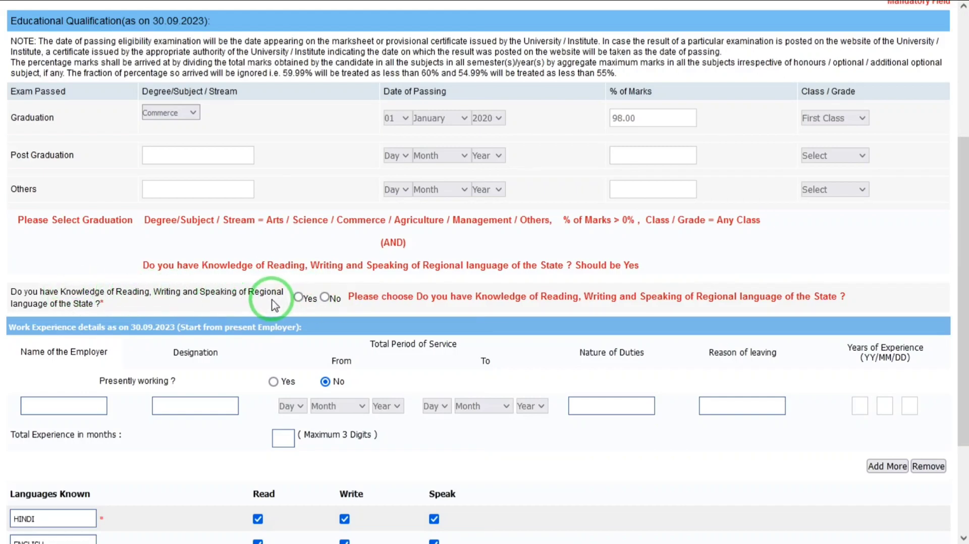
- Answer Yes to regional-language knowledge and revalidate the details successfully
{"action": "left_click", "coordinate": [298, 298]}
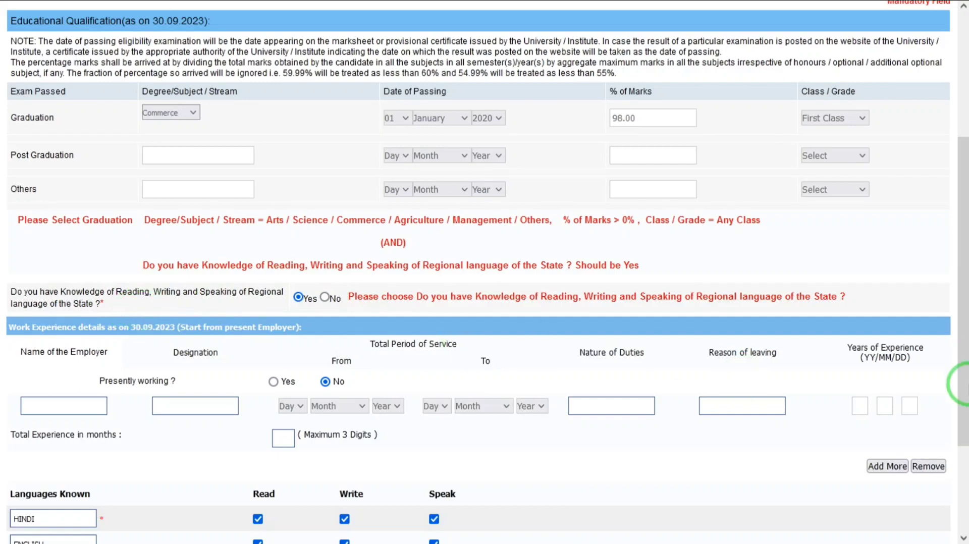
{"action": "scroll", "coordinate": [964, 421], "scroll_direction": "down", "scroll_amount": 3}
{"action": "left_click", "coordinate": [748, 478]}
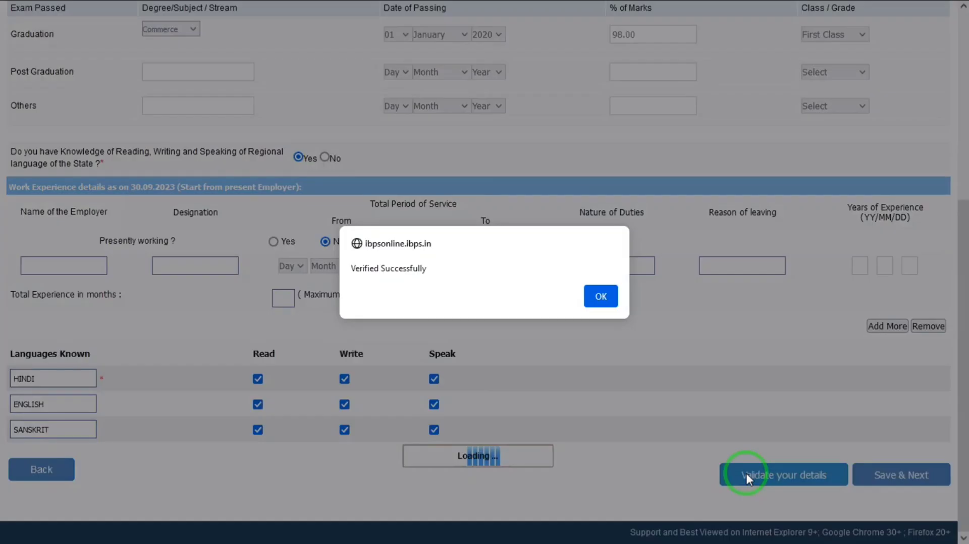
{"action": "left_click", "coordinate": [601, 296]}
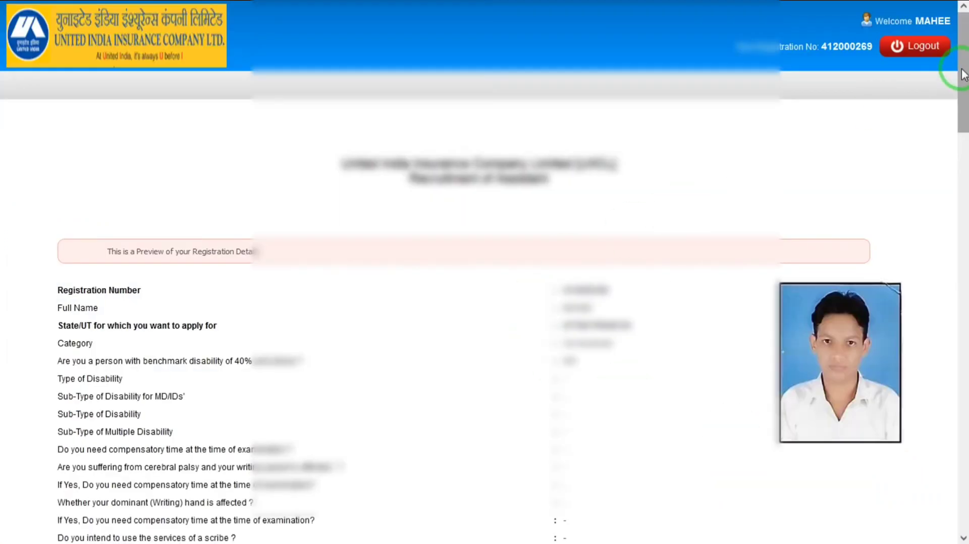
{"action": "left_click_drag", "start_coordinate": [963, 74], "coordinate": [961, 520]}
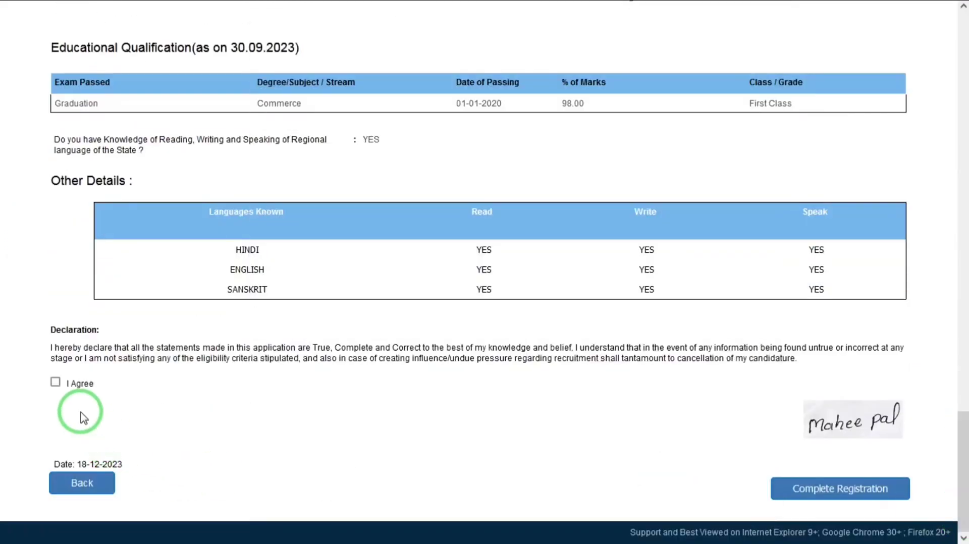
- Complete the registration from the preview, accepting both confirmation prompts
{"action": "left_click", "coordinate": [849, 484]}
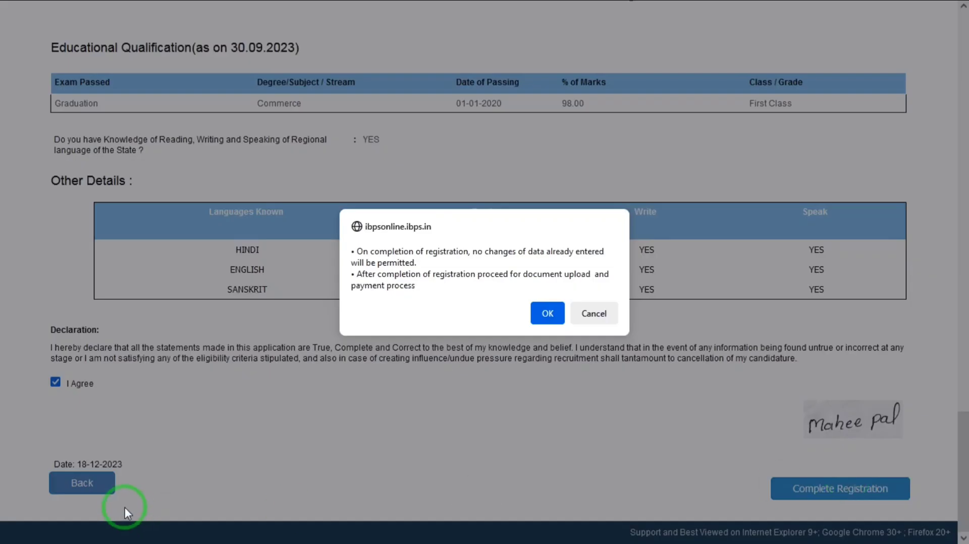
{"action": "left_click", "coordinate": [545, 313]}
{"action": "left_click", "coordinate": [559, 312]}
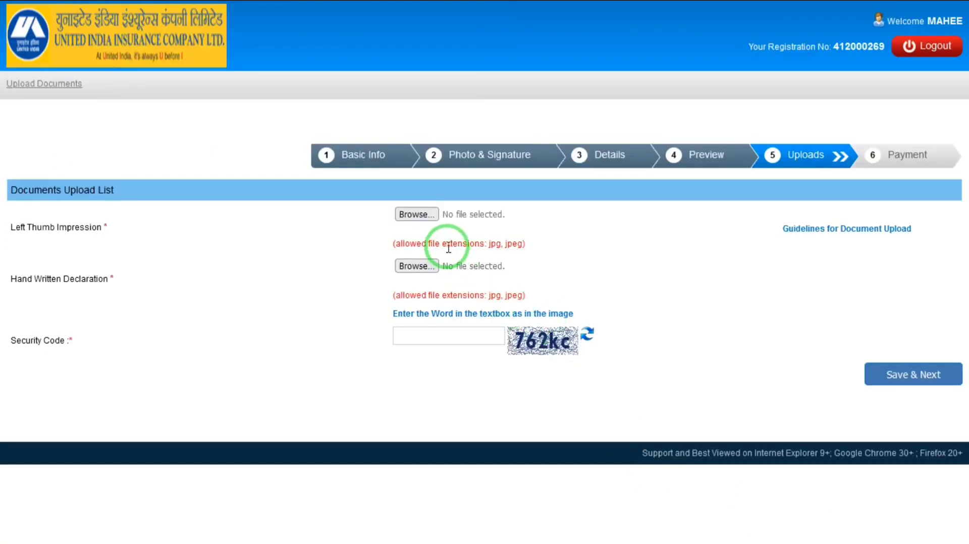
- Attach Right_Thumb_Impression.jpg as the Left Thumb Impression file
{"action": "left_click", "coordinate": [428, 216]}
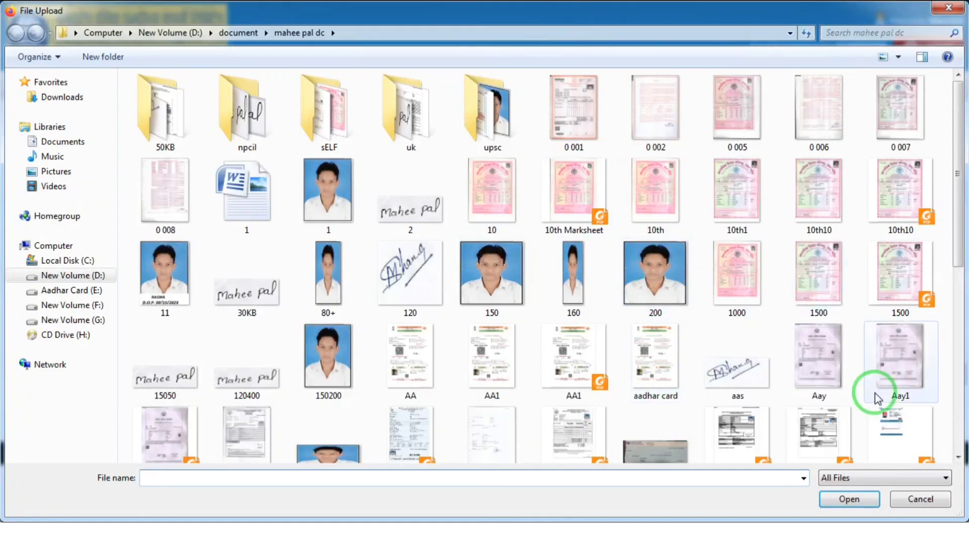
{"action": "left_click", "coordinate": [955, 426]}
{"action": "left_click", "coordinate": [955, 426]}
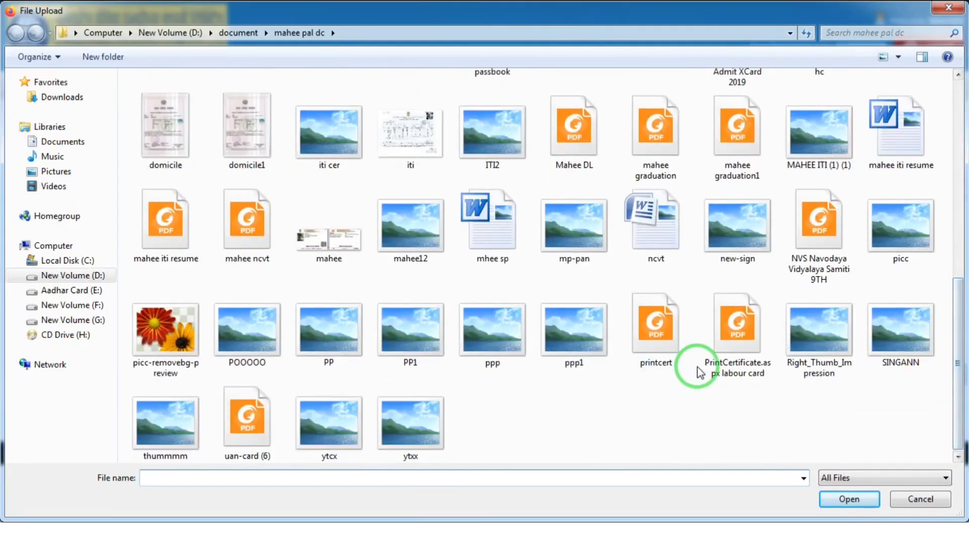
{"action": "double_click", "coordinate": [818, 350]}
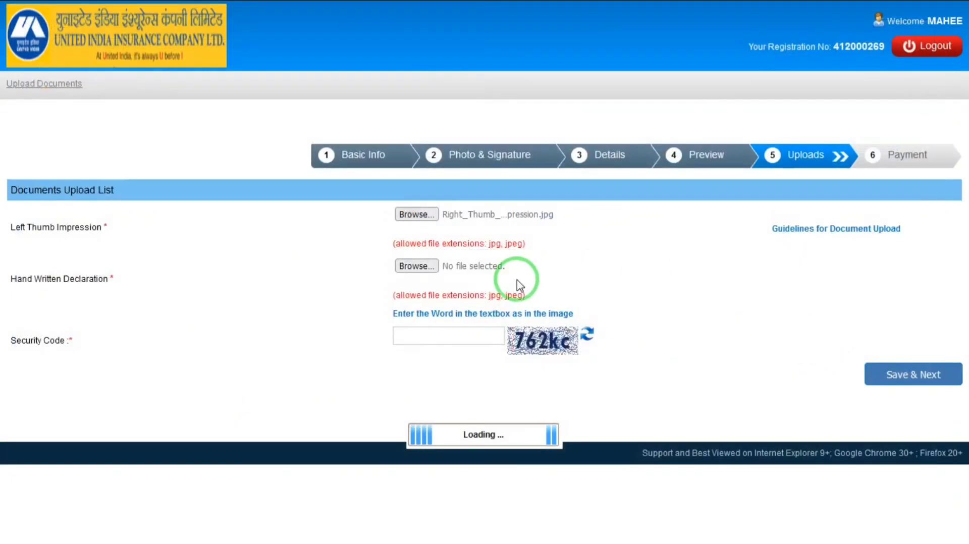
- Search Google in a new tab for 'ibps hand written declaration'
{"action": "mouse_move", "coordinate": [851, 4]}
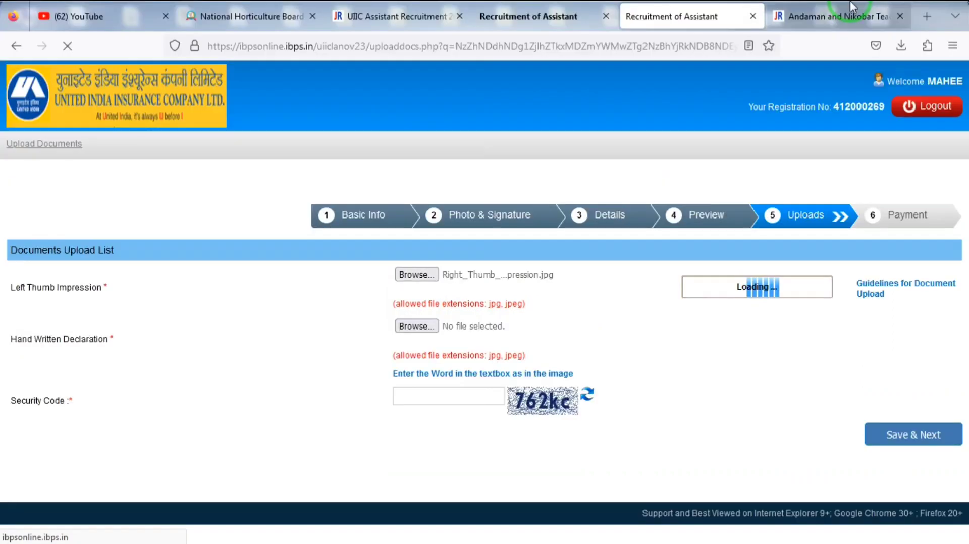
{"action": "left_click", "coordinate": [921, 15]}
{"action": "type", "text": "H"}
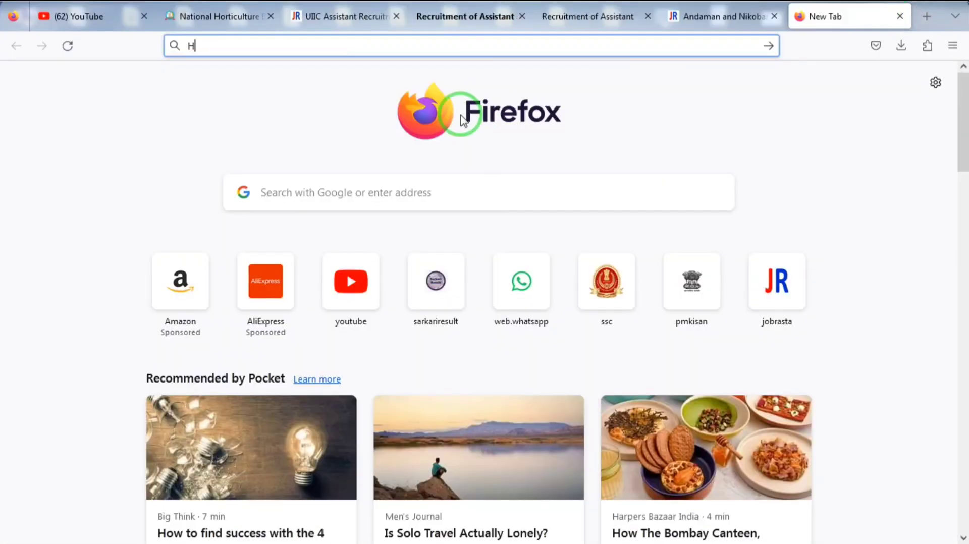
{"action": "type", "text": "AND"}
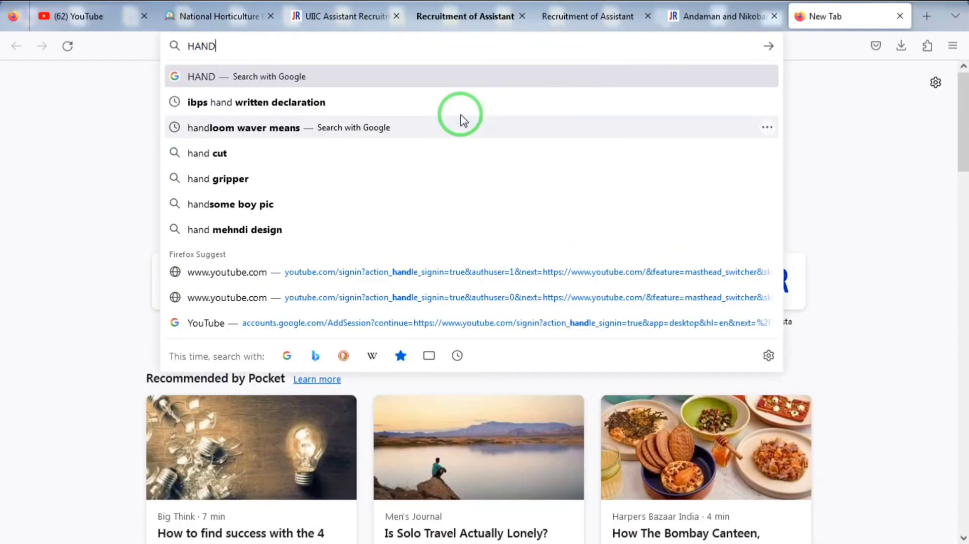
{"action": "left_click", "coordinate": [404, 106]}
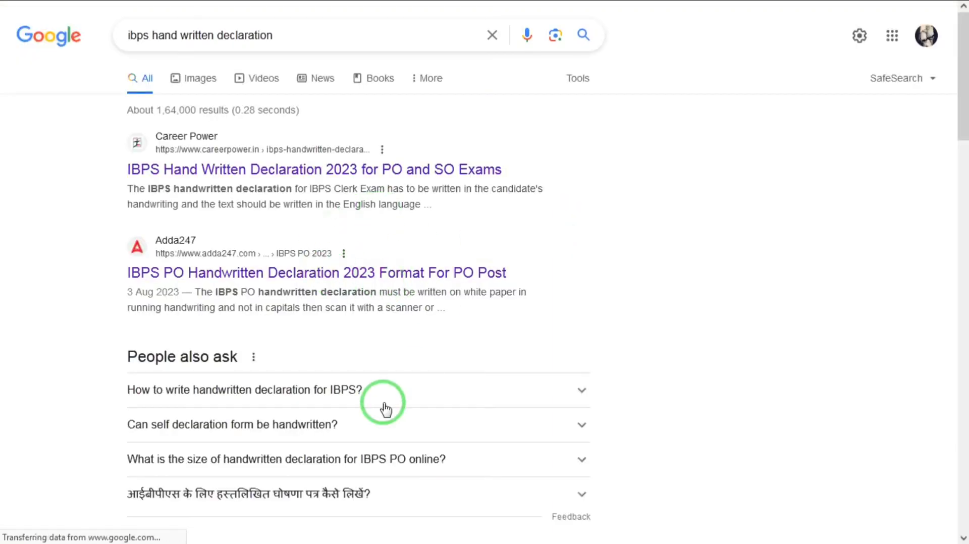
- Select the sample declaration wording from People also ask, then return to the UIIC tab
{"action": "left_click", "coordinate": [355, 389]}
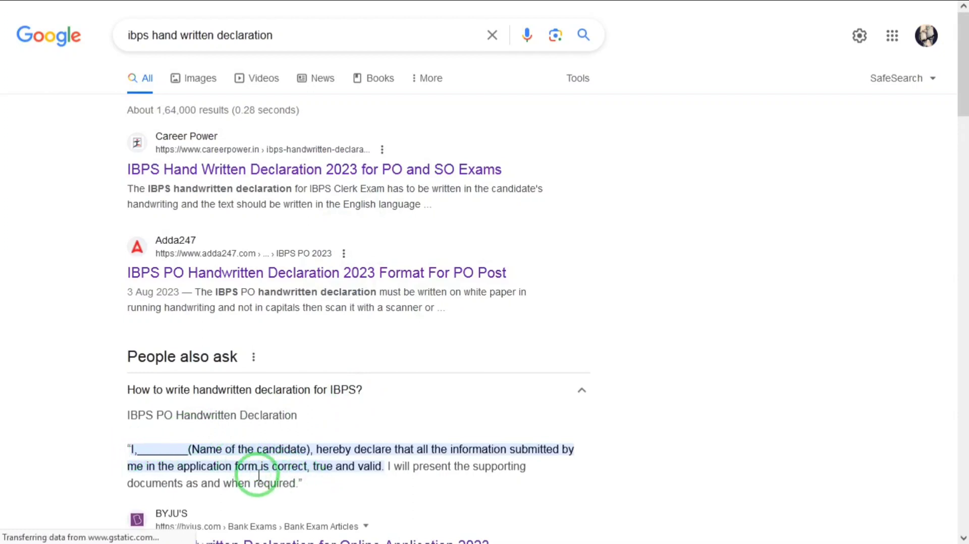
{"action": "left_click_drag", "start_coordinate": [303, 483], "coordinate": [132, 450]}
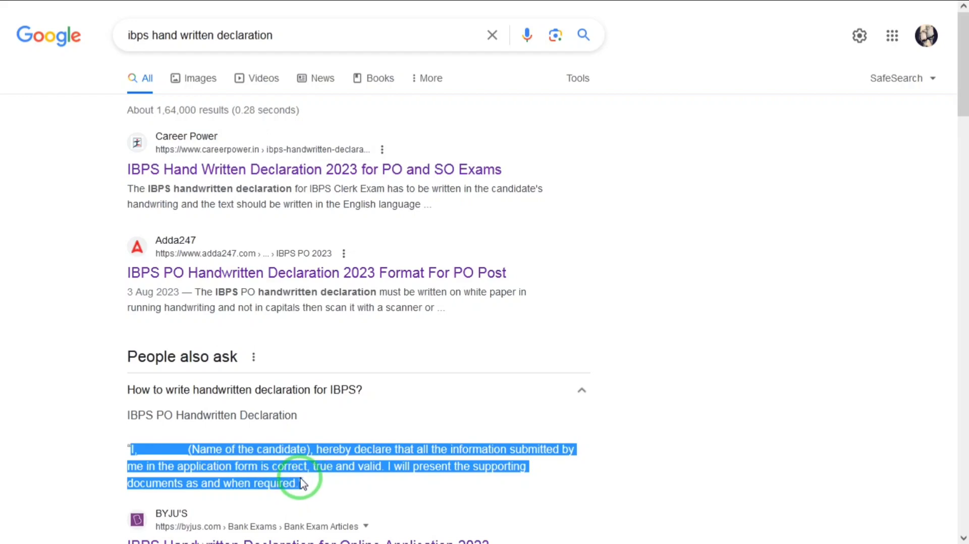
{"action": "mouse_move", "coordinate": [620, 4]}
{"action": "left_click", "coordinate": [588, 14]}
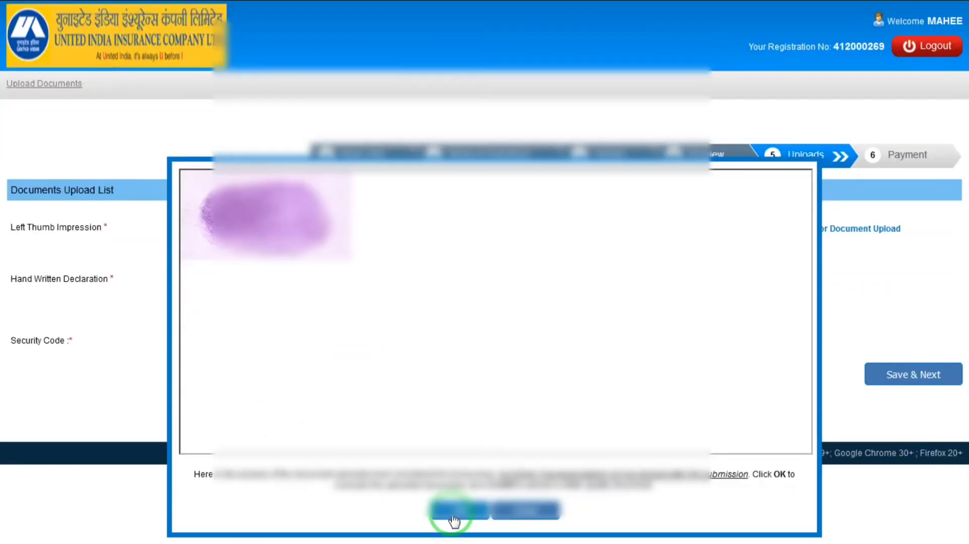
- Confirm the thumb preview, attach the handwritten declaration image, and move to the Security Code box
{"action": "left_click", "coordinate": [454, 512]}
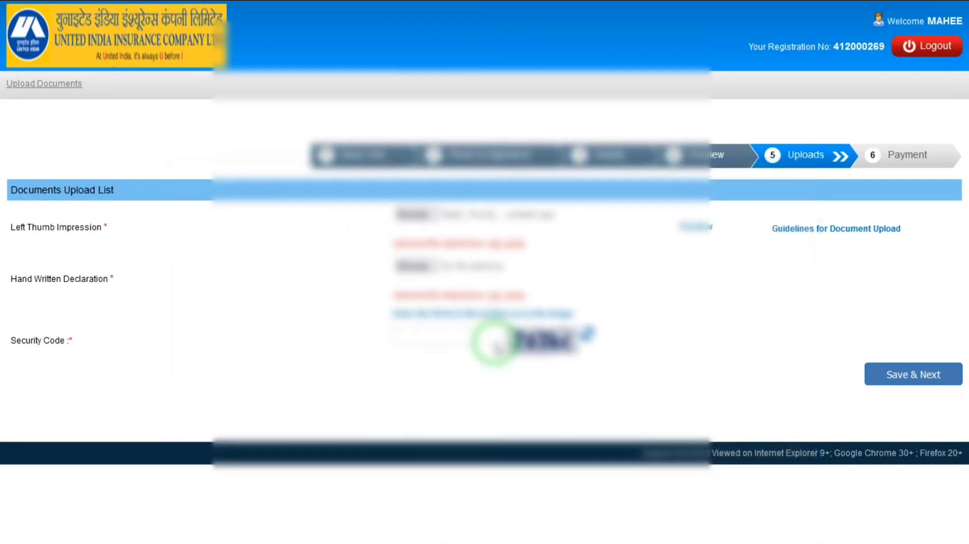
{"action": "left_click", "coordinate": [421, 268]}
{"action": "double_click", "coordinate": [840, 211]}
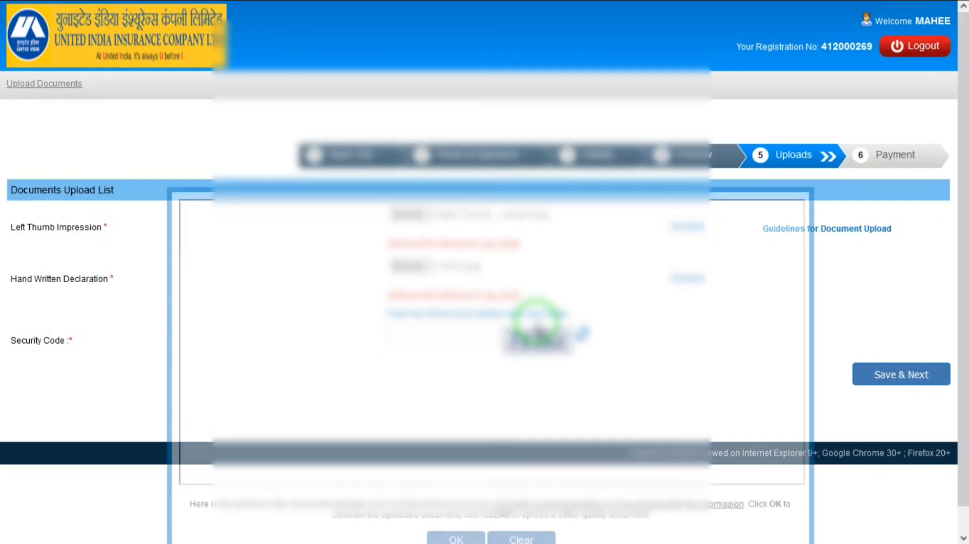
{"action": "left_click", "coordinate": [457, 539]}
{"action": "left_click", "coordinate": [455, 337]}
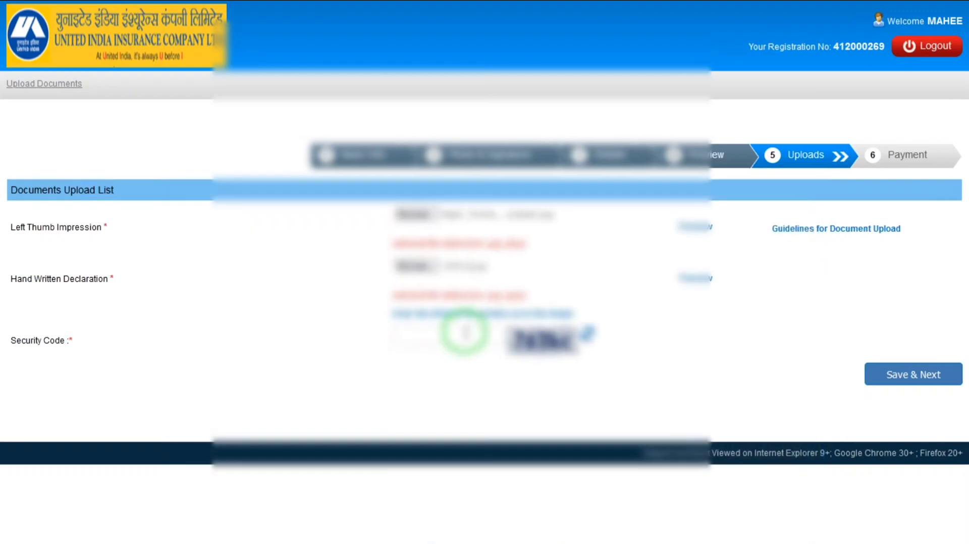